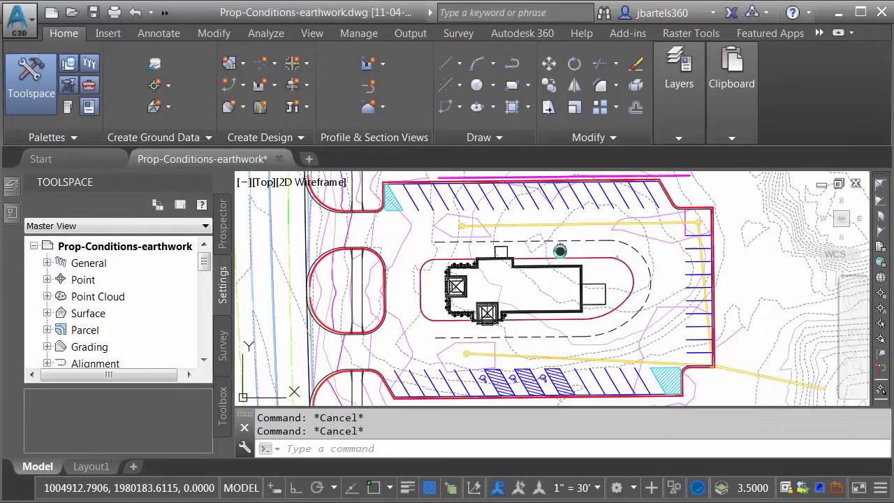
Pan the site plan and select the Survey surface to inspect it
{"action": "middle_click_drag", "start_coordinate": [561, 251], "coordinate": [561, 294]}
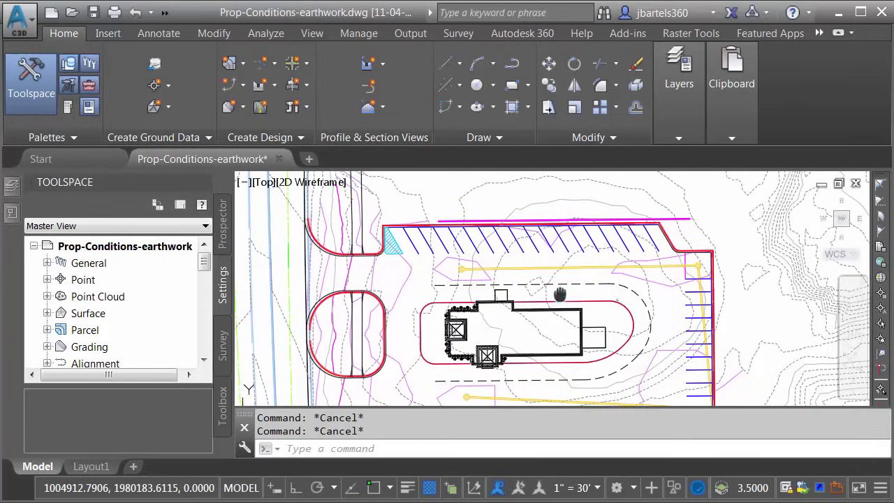
{"action": "left_click", "coordinate": [503, 183]}
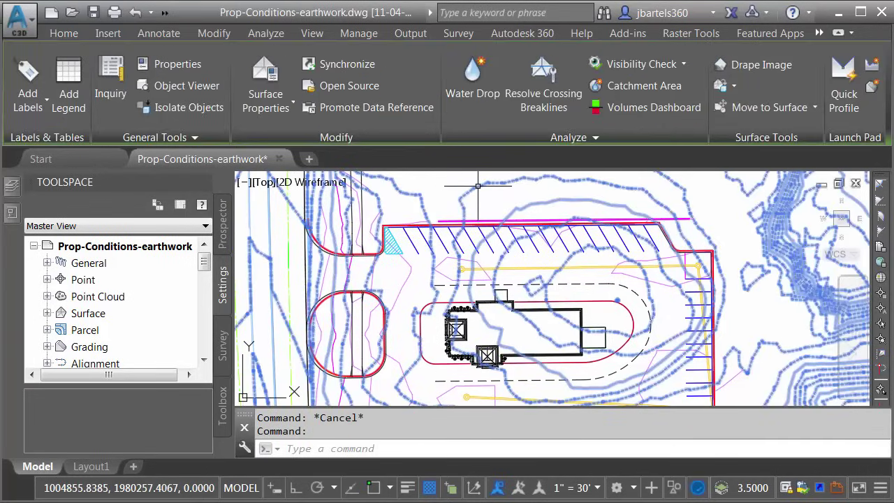
{"action": "mouse_move", "coordinate": [478, 186]}
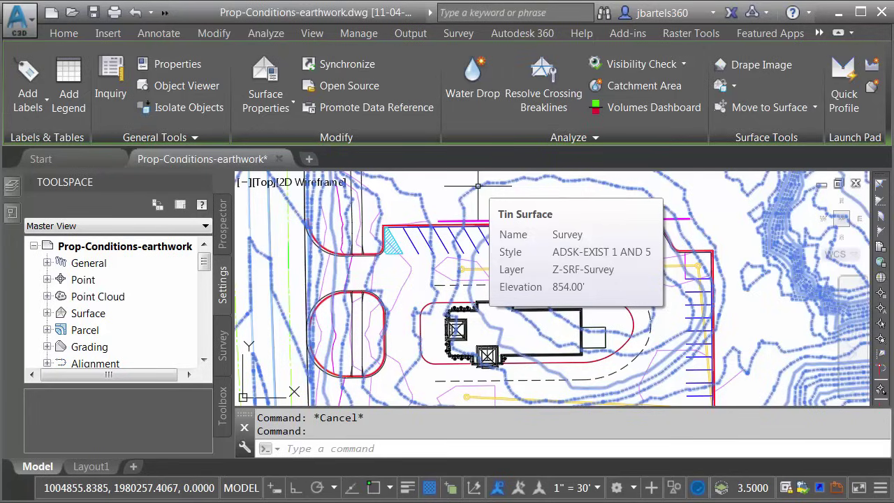
{"action": "key", "text": "Escape"}
{"action": "scroll", "coordinate": [435, 264], "scroll_direction": "up", "scroll_amount": 5}
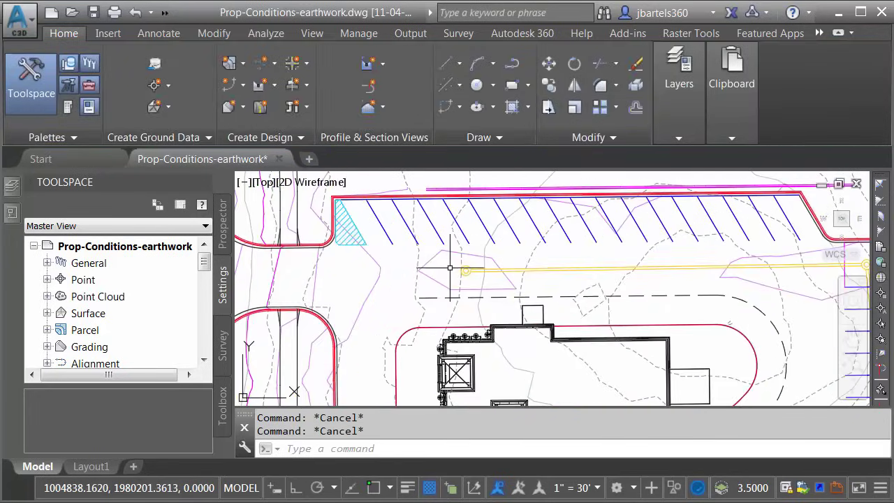
Inspect the P-lot surface by orbiting it in the 3D surface viewer
{"action": "left_click", "coordinate": [433, 270]}
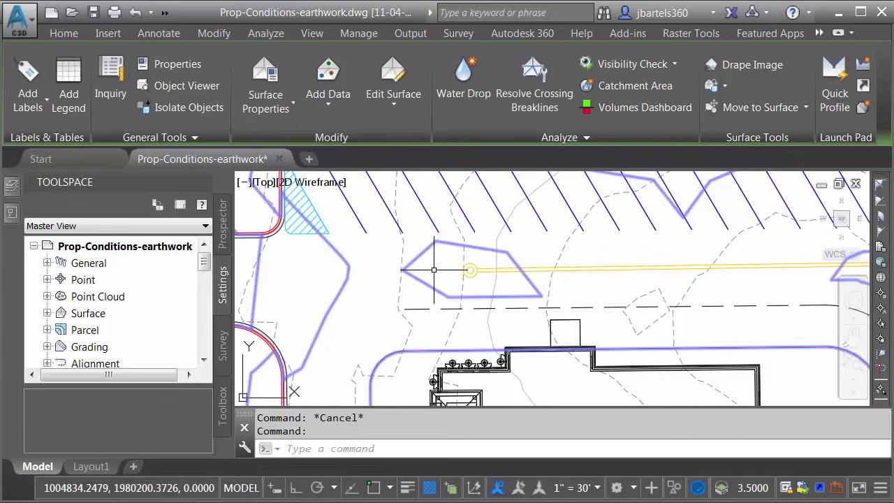
{"action": "mouse_move", "coordinate": [424, 254]}
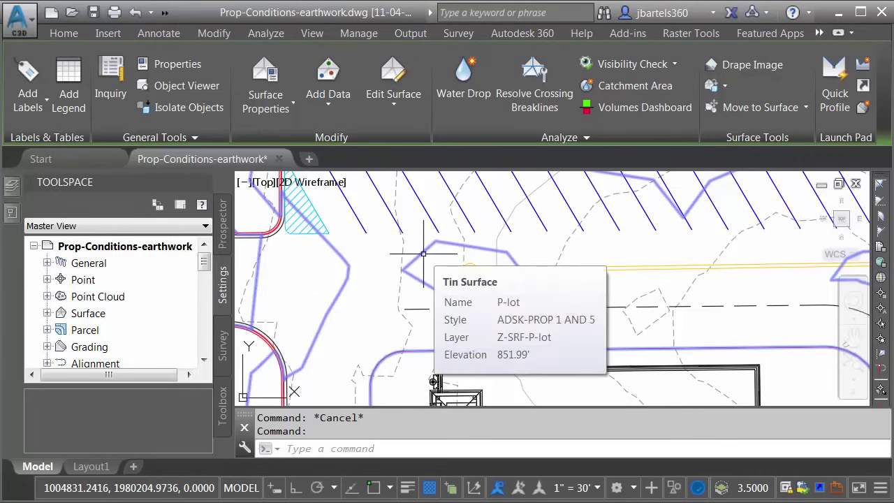
{"action": "scroll", "coordinate": [423, 253], "scroll_direction": "down", "scroll_amount": 5}
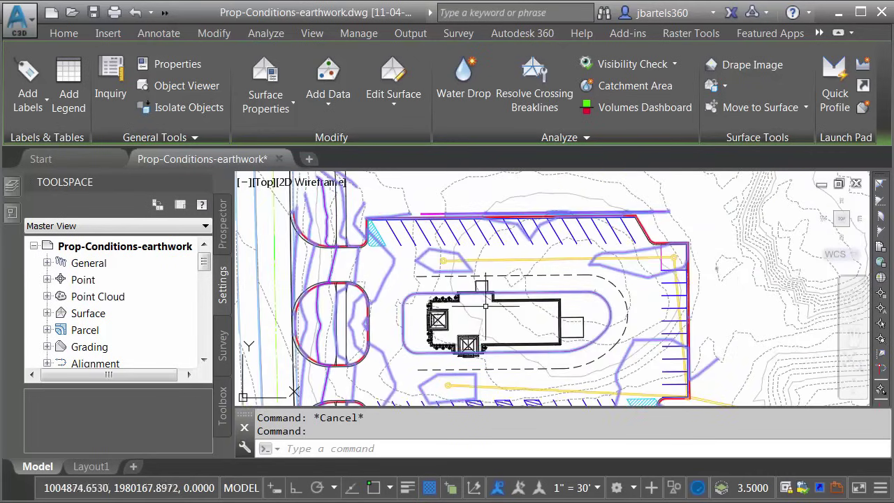
{"action": "scroll", "coordinate": [559, 287], "scroll_direction": "up", "scroll_amount": 3}
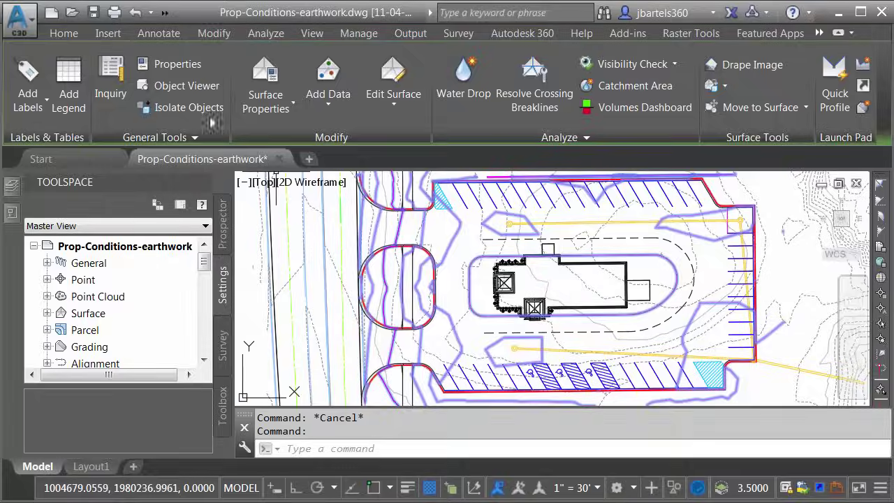
{"action": "left_click", "coordinate": [186, 85]}
{"action": "mouse_move", "coordinate": [485, 356]}
{"action": "left_mouse_down"}
{"action": "mouse_move", "coordinate": [539, 258]}
{"action": "mouse_move", "coordinate": [529, 256]}
{"action": "mouse_move", "coordinate": [492, 293]}
{"action": "left_mouse_up"}
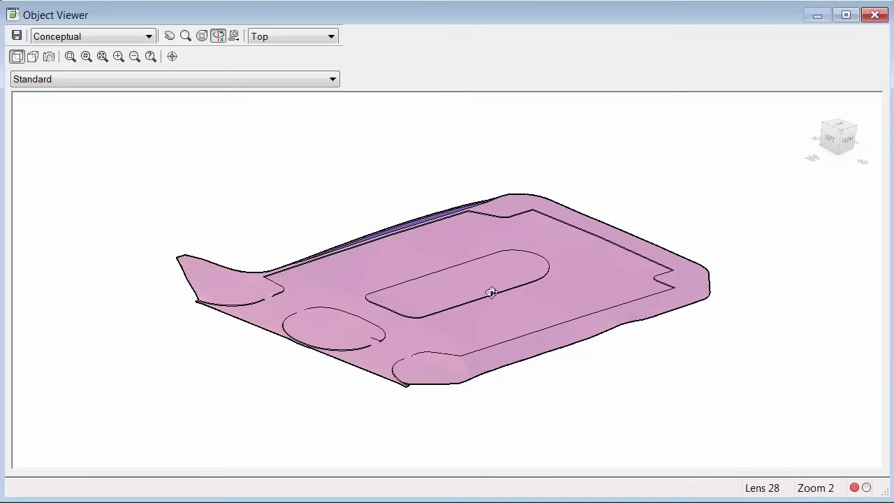
{"action": "left_click", "coordinate": [873, 15]}
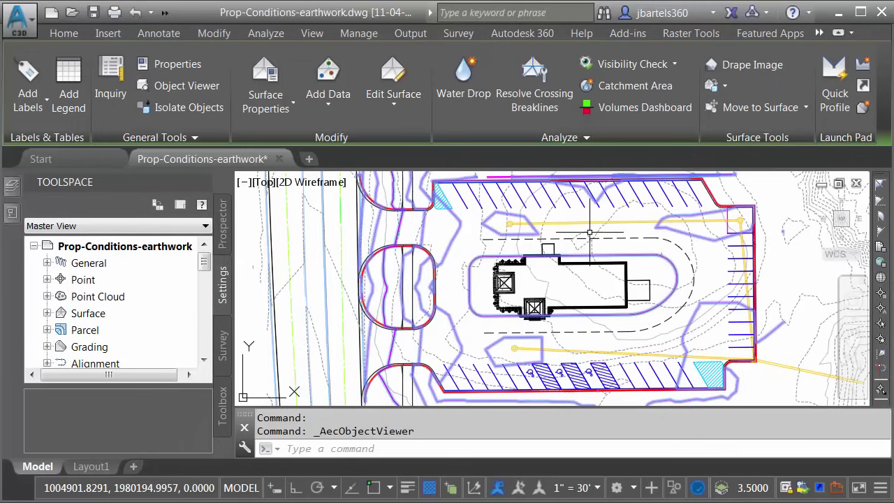
{"action": "key", "text": "Escape"}
{"action": "key", "text": "Escape"}
{"action": "middle_click_drag", "start_coordinate": [595, 256], "coordinate": [549, 256]}
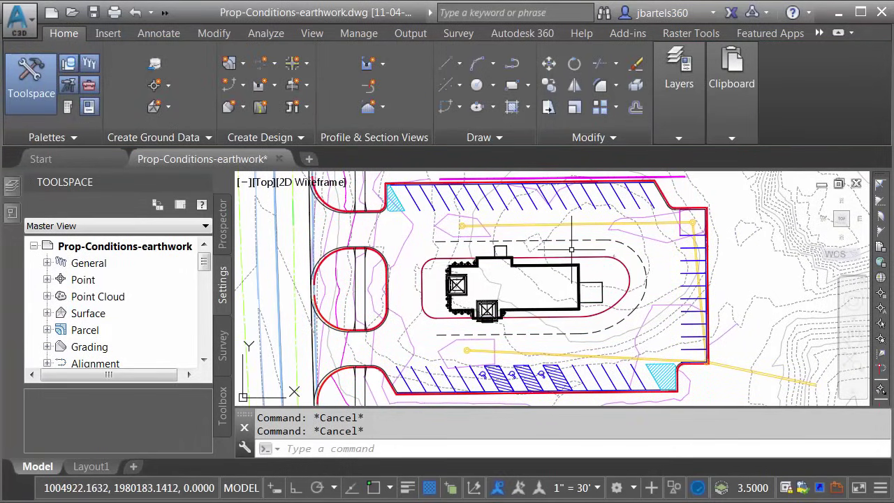
Start a new volume surface named Earthwork Calcs with the ADSK-TRI_ONLY style
{"action": "mouse_move", "coordinate": [572, 248]}
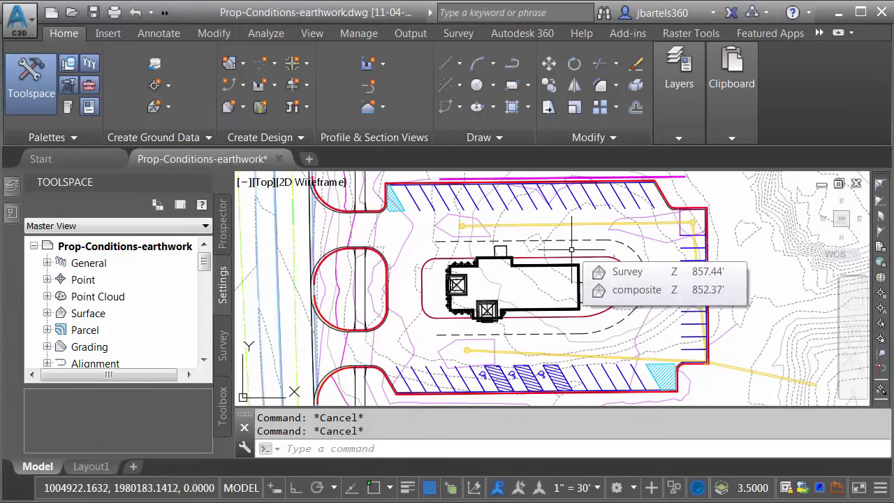
{"action": "left_click", "coordinate": [268, 33]}
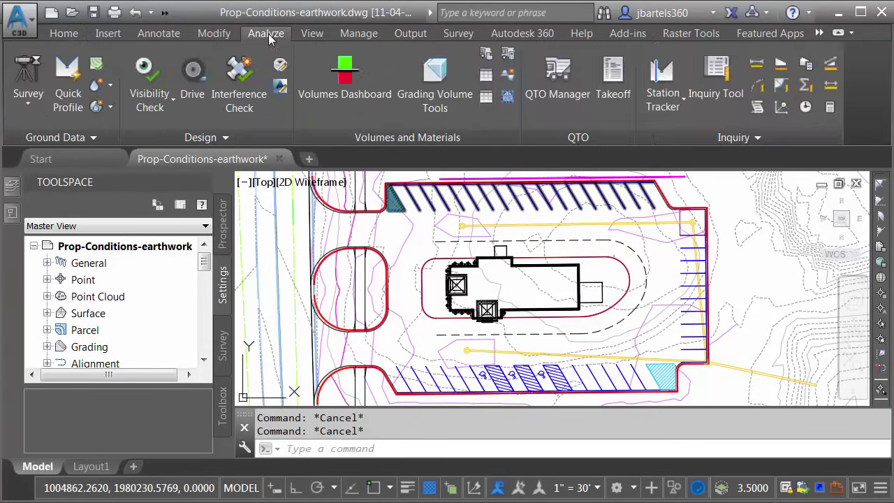
{"action": "left_click", "coordinate": [349, 78]}
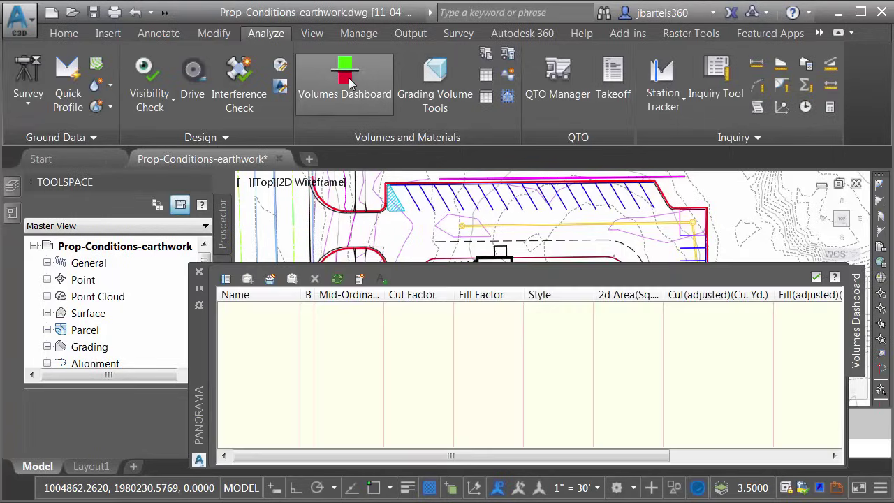
{"action": "left_click", "coordinate": [270, 279]}
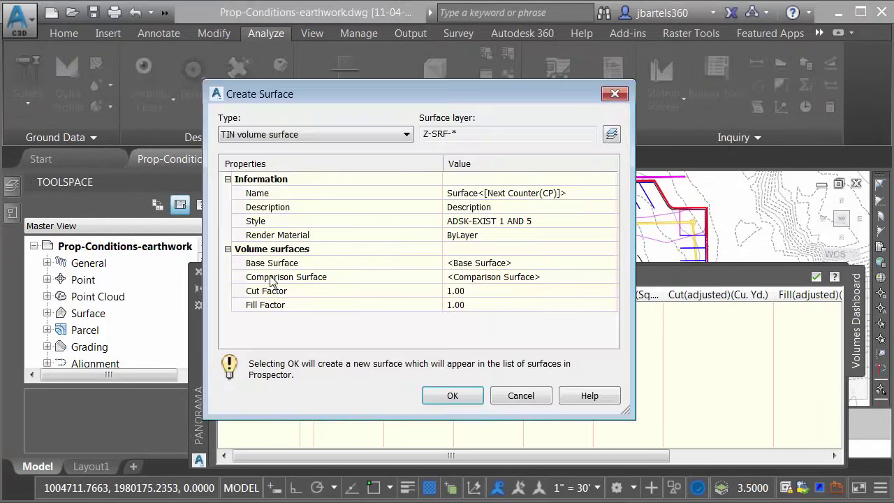
{"action": "left_click", "coordinate": [466, 194]}
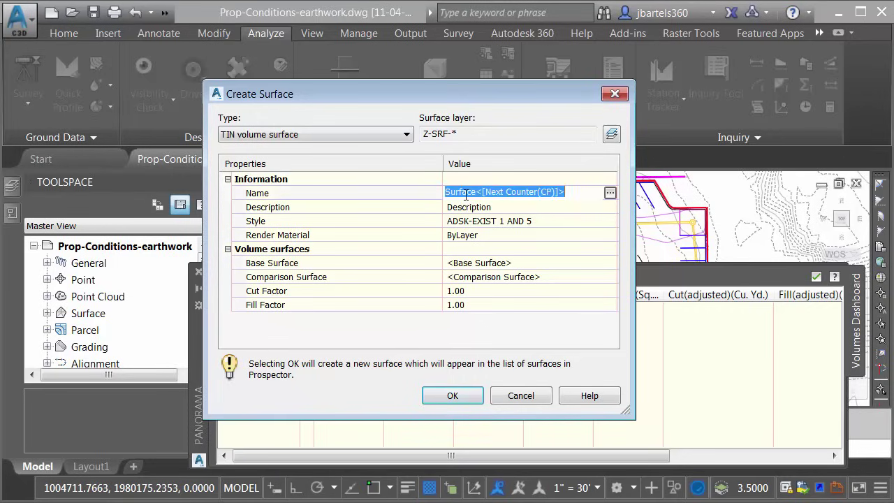
{"action": "type", "text": "Earthwork Calcs"}
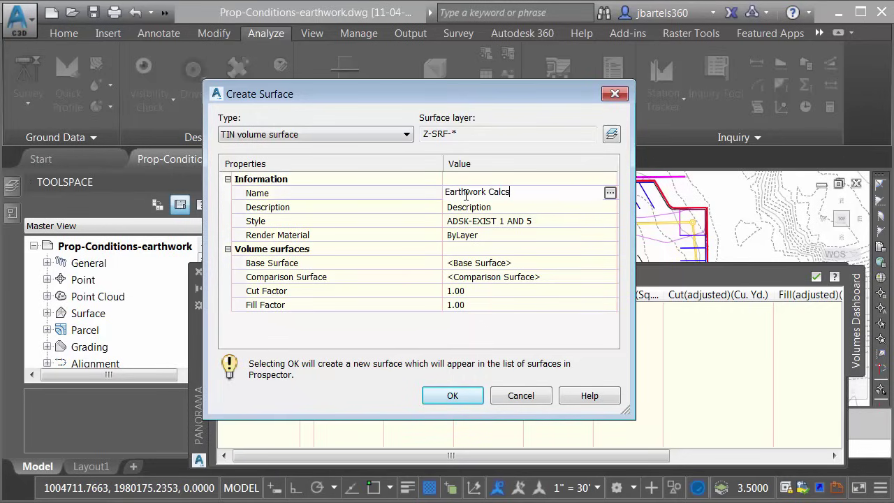
{"action": "left_click", "coordinate": [520, 222]}
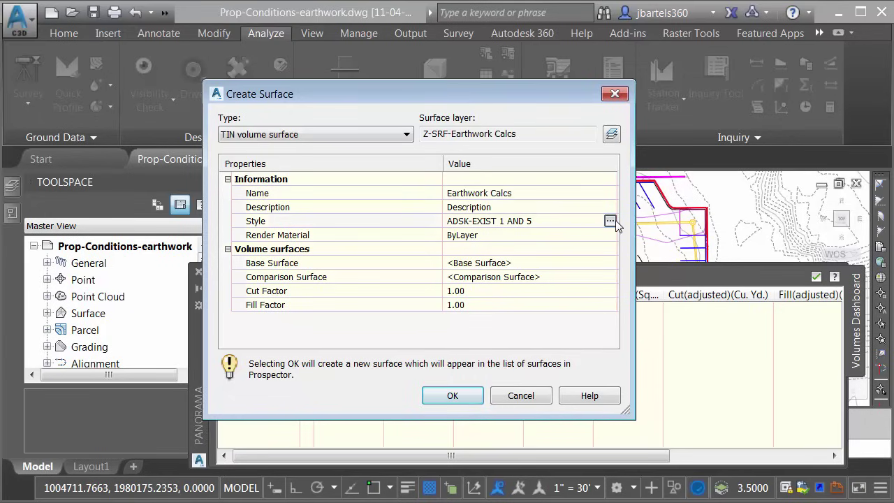
{"action": "left_click", "coordinate": [610, 220]}
{"action": "left_click", "coordinate": [166, 137]}
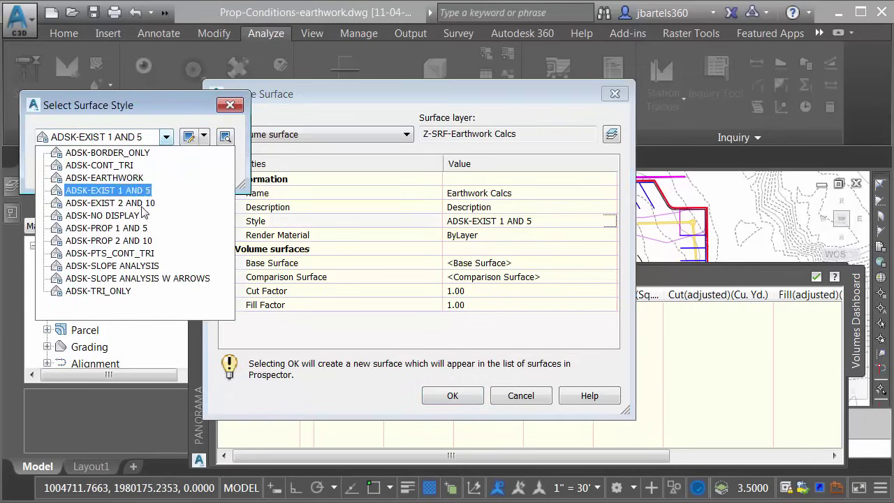
{"action": "left_click", "coordinate": [101, 291]}
{"action": "left_click", "coordinate": [70, 173]}
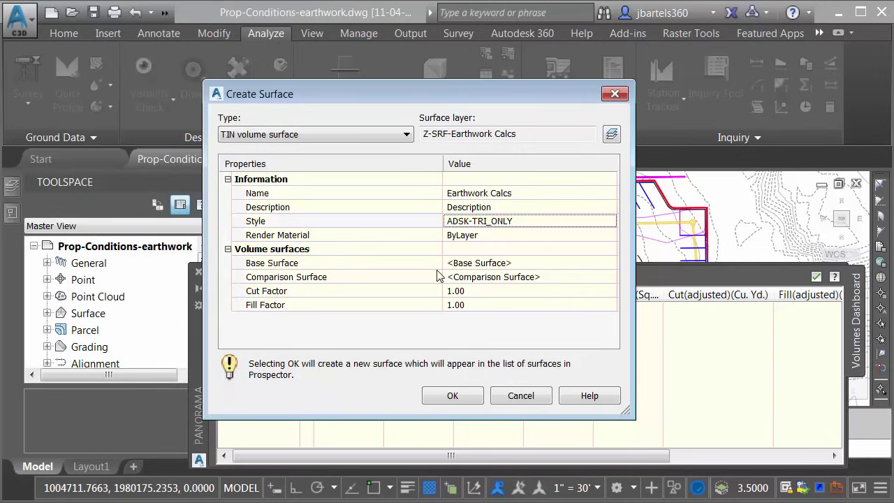
Set Survey as base and P-lot as comparison surface, then create it
{"action": "left_click", "coordinate": [493, 262]}
{"action": "left_click", "coordinate": [610, 262]}
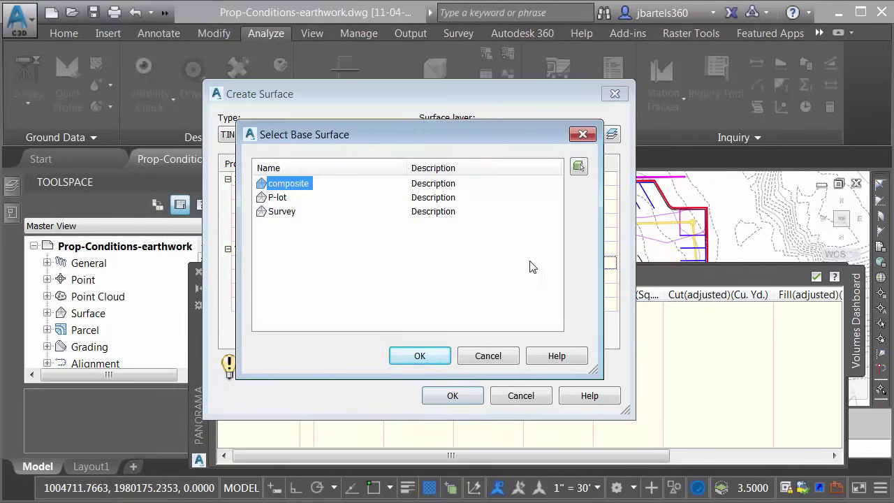
{"action": "left_click", "coordinate": [277, 211]}
{"action": "left_click", "coordinate": [419, 355]}
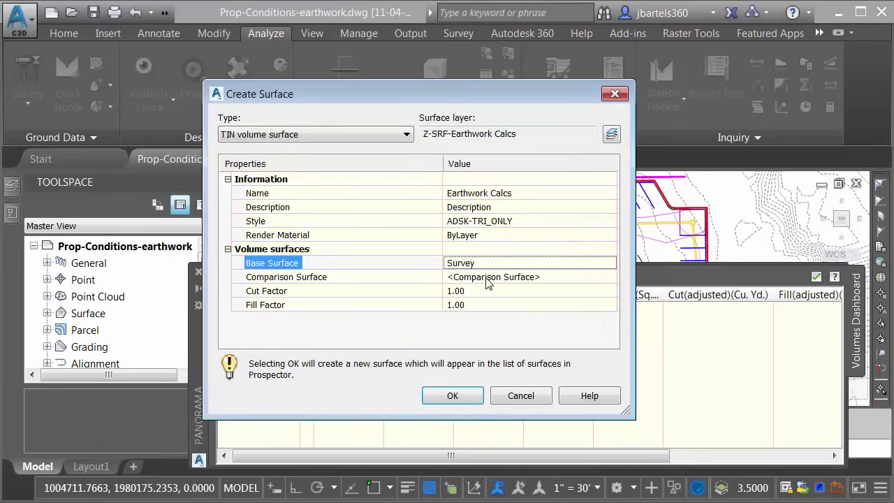
{"action": "left_click", "coordinate": [572, 278]}
{"action": "left_click", "coordinate": [610, 277]}
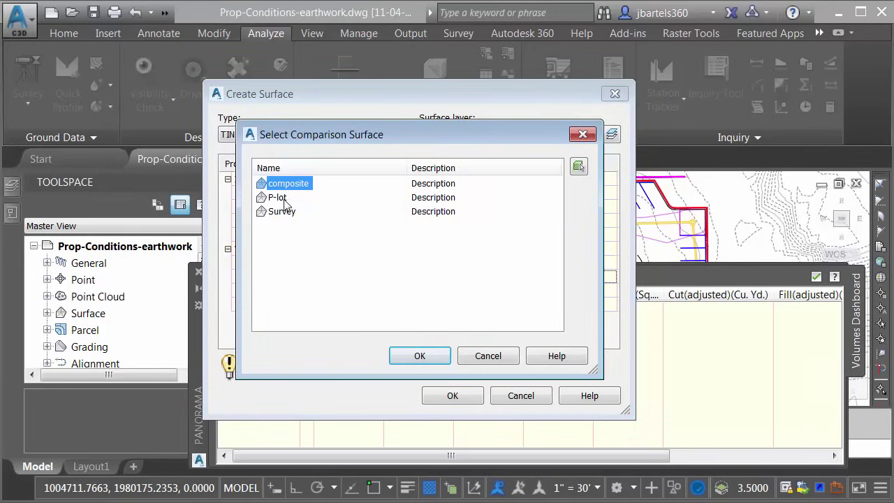
{"action": "left_click", "coordinate": [412, 357]}
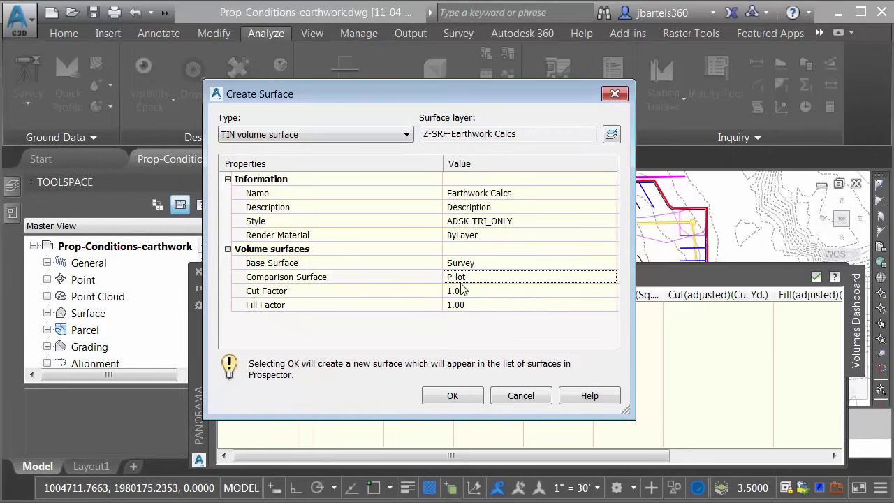
{"action": "left_click", "coordinate": [449, 401]}
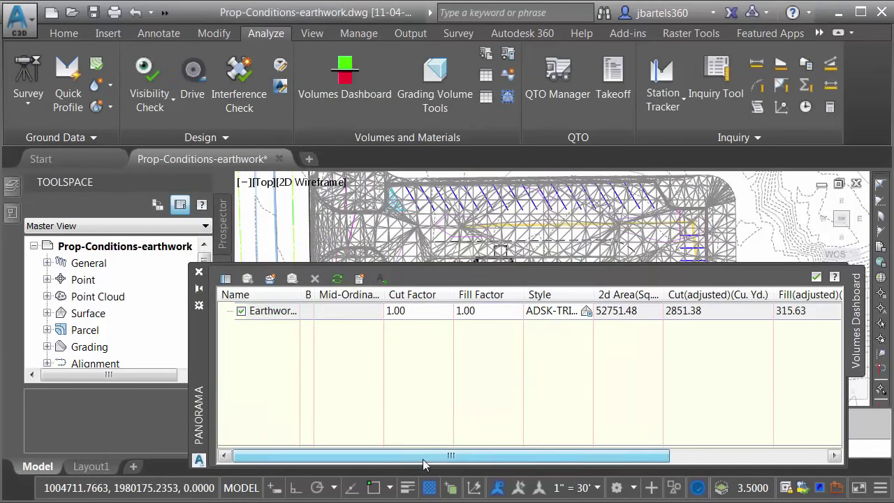
Read the 2535.75 cu. yd. net cut in the Volumes Dashboard and close it
{"action": "left_click_drag", "start_coordinate": [423, 459], "coordinate": [584, 457]}
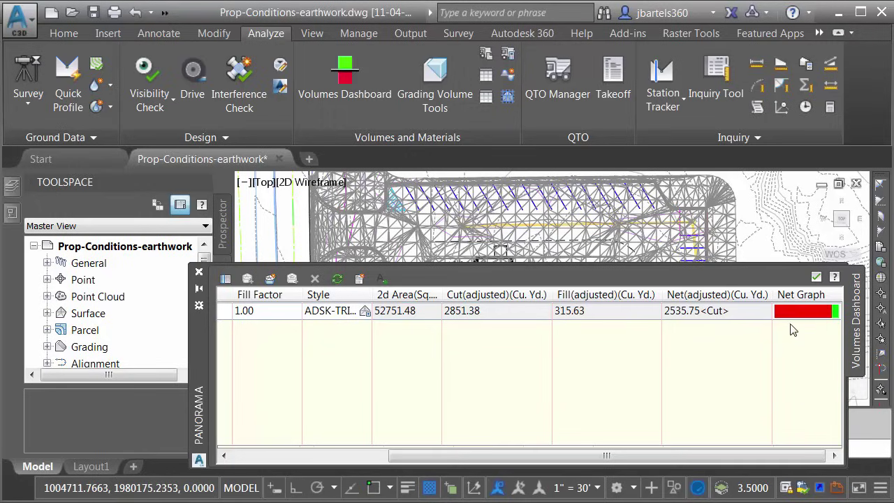
{"action": "left_click", "coordinate": [816, 279]}
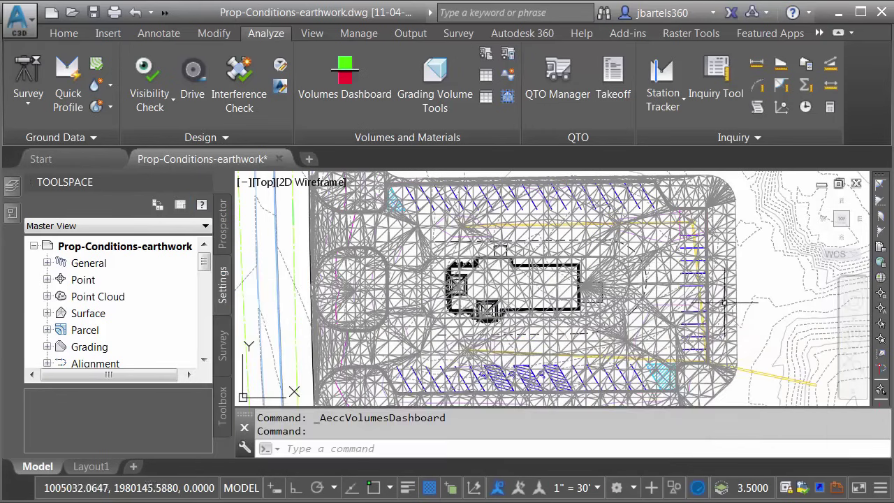
Add a new surface style and rename it JB - Earthwork Display
{"action": "key", "text": "Escape"}
{"action": "key", "text": "Escape"}
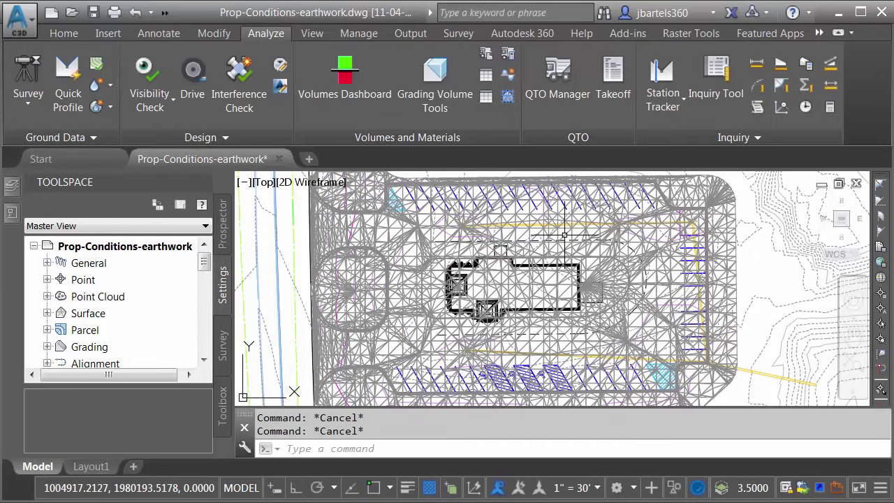
{"action": "mouse_move", "coordinate": [565, 236]}
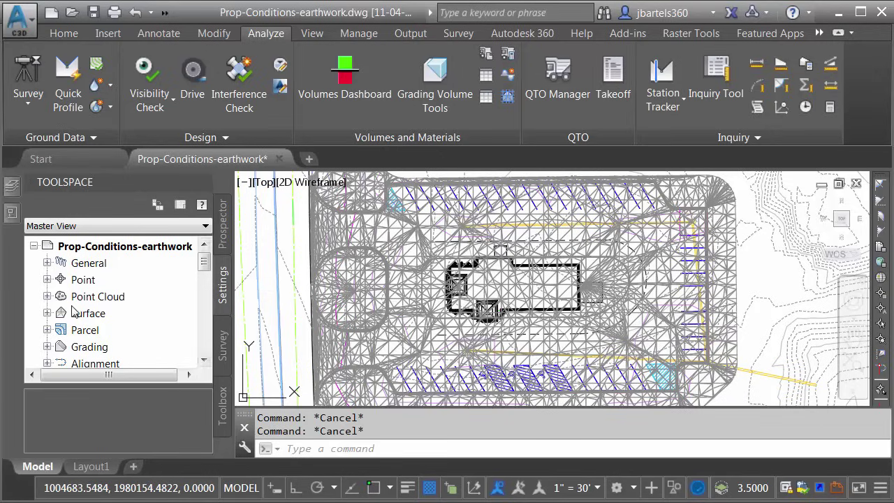
{"action": "left_click", "coordinate": [47, 314]}
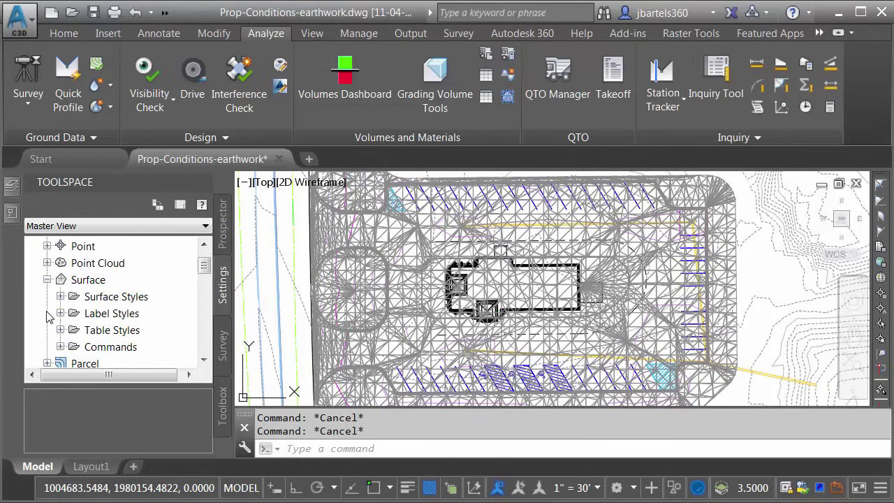
{"action": "right_click", "coordinate": [97, 298]}
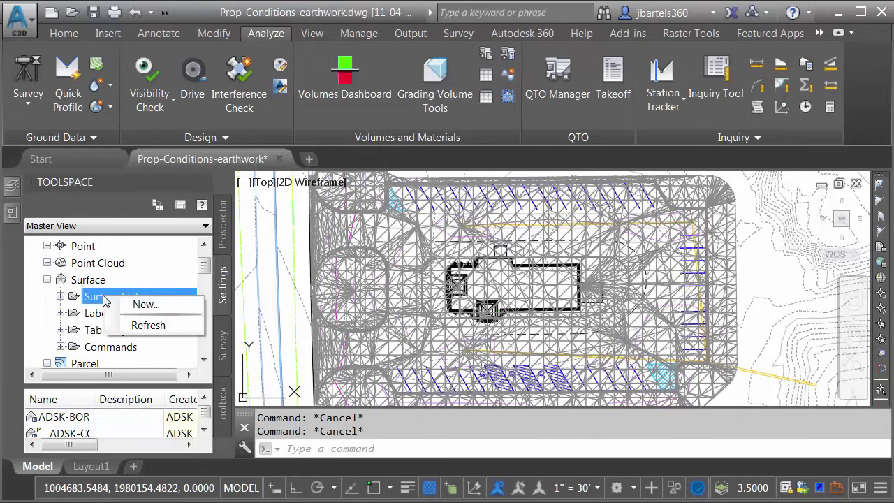
{"action": "left_click", "coordinate": [139, 304]}
{"action": "left_click", "coordinate": [97, 83]}
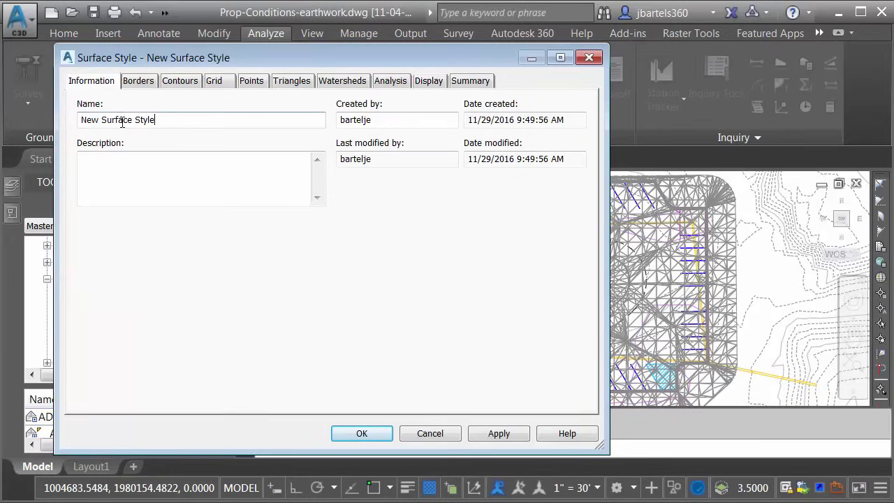
{"action": "left_click_drag", "start_coordinate": [158, 119], "coordinate": [73, 127]}
{"action": "type", "text": "JB -"}
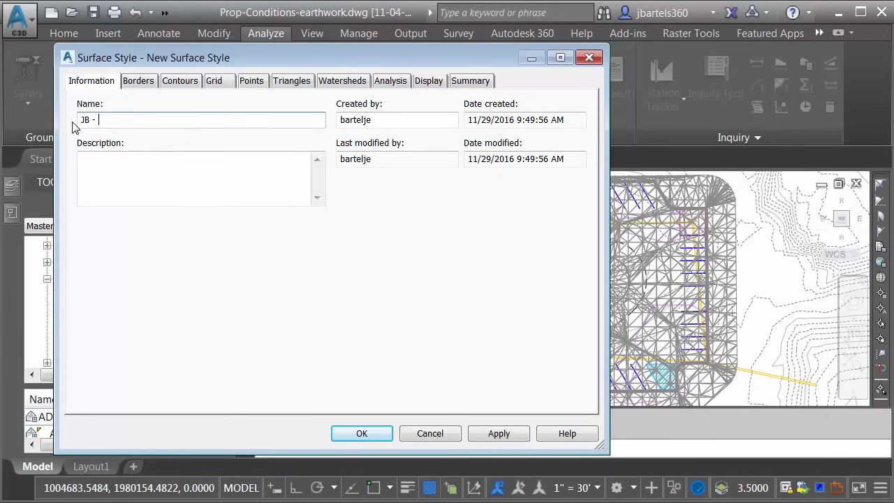
{"action": "type", "text": " Earthwork Display"}
Toggle Border and Elevations visibility on the Display tab and save the style
{"action": "left_click", "coordinate": [424, 83]}
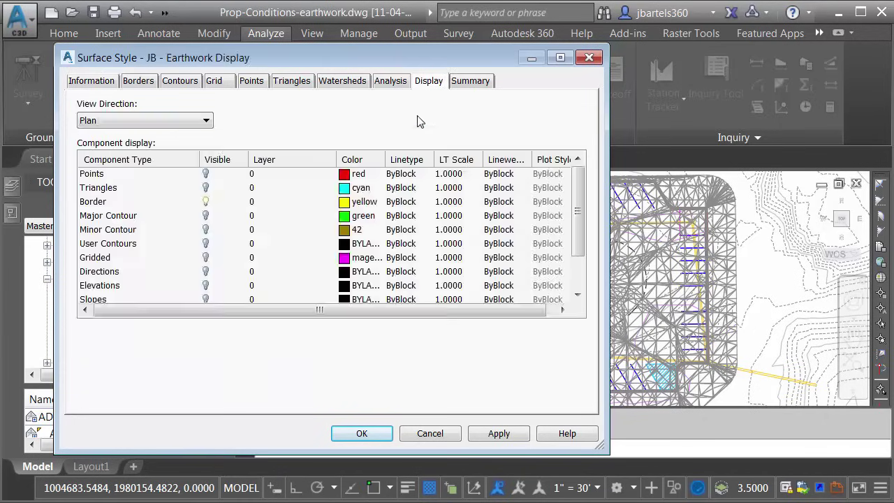
{"action": "left_click", "coordinate": [206, 203]}
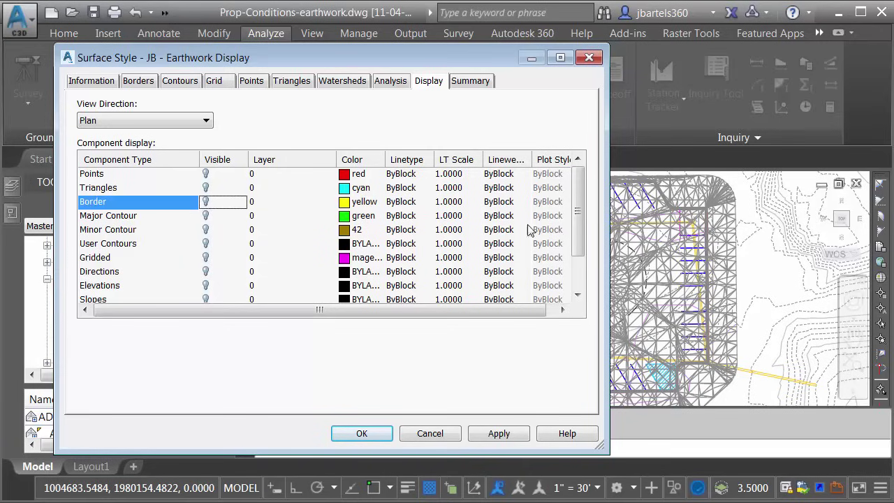
{"action": "left_click_drag", "start_coordinate": [580, 217], "coordinate": [581, 231]}
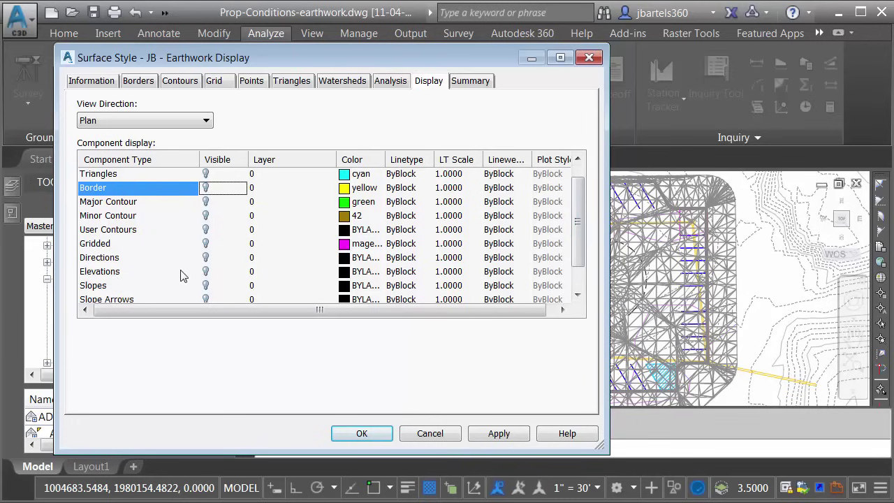
{"action": "left_click", "coordinate": [207, 273]}
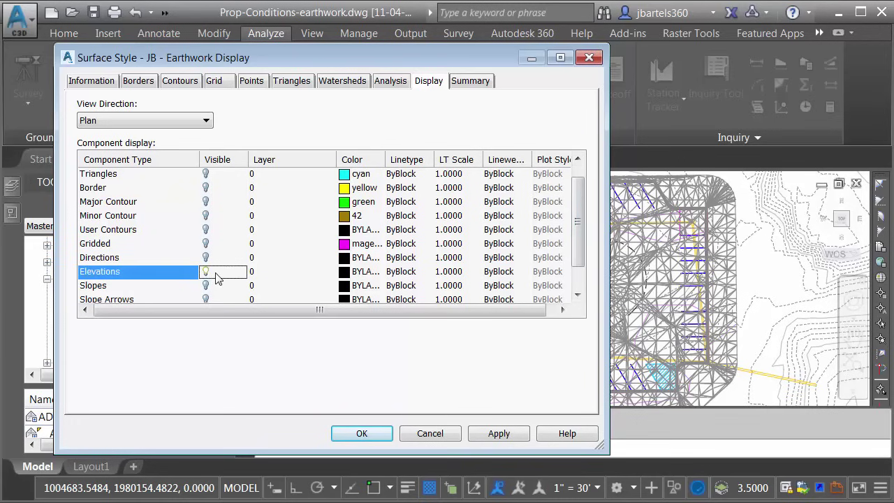
{"action": "left_click", "coordinate": [350, 433]}
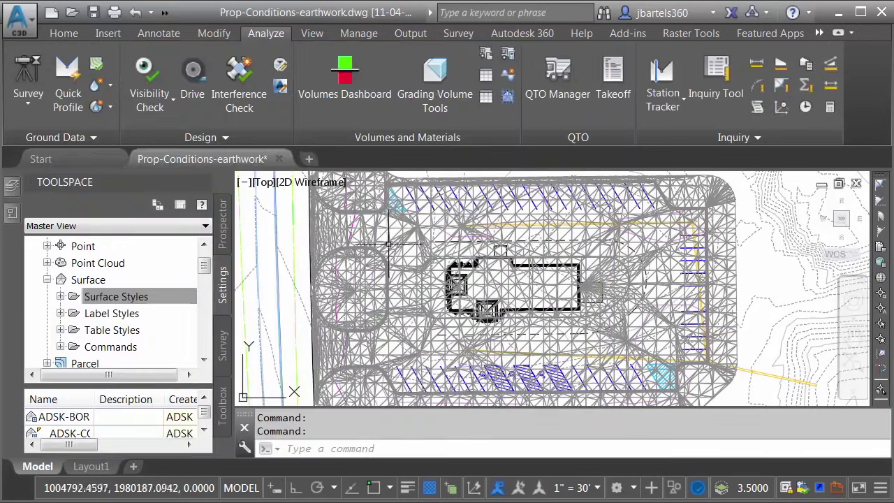
Set the Earthwork Calcs surface's Style property to JB - Earthwork Display, then deselect it
{"action": "left_click", "coordinate": [395, 236]}
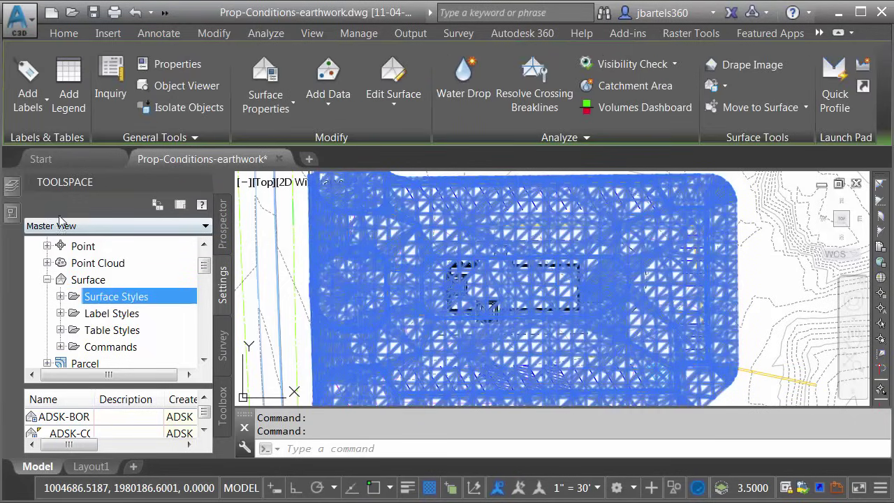
{"action": "left_click", "coordinate": [11, 215]}
{"action": "left_click", "coordinate": [204, 259]}
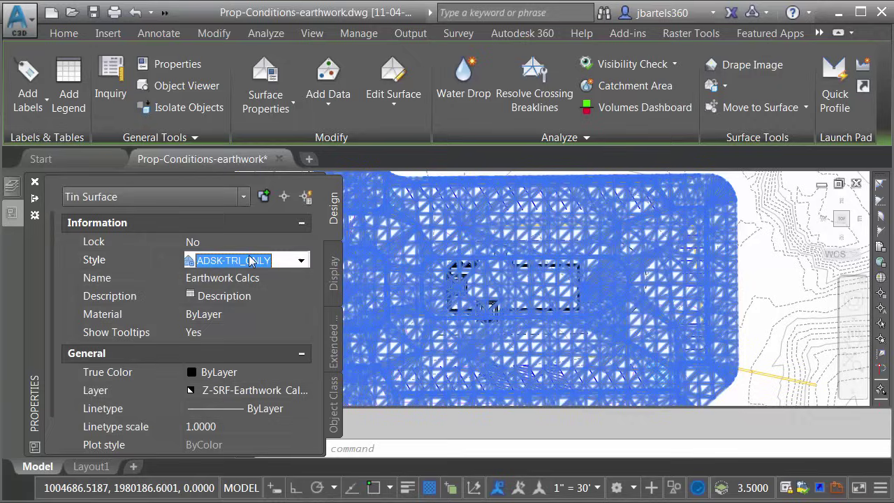
{"action": "left_click", "coordinate": [301, 260]}
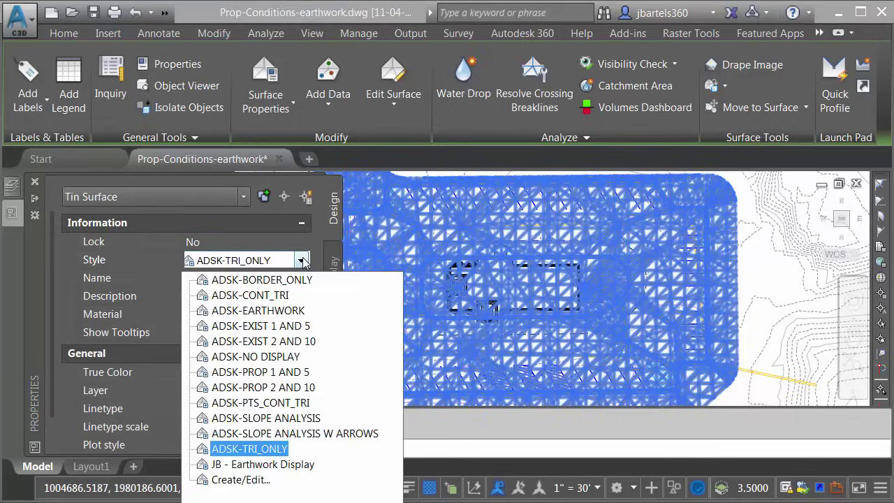
{"action": "left_click", "coordinate": [244, 464]}
{"action": "key", "text": "Escape"}
{"action": "key", "text": "Escape"}
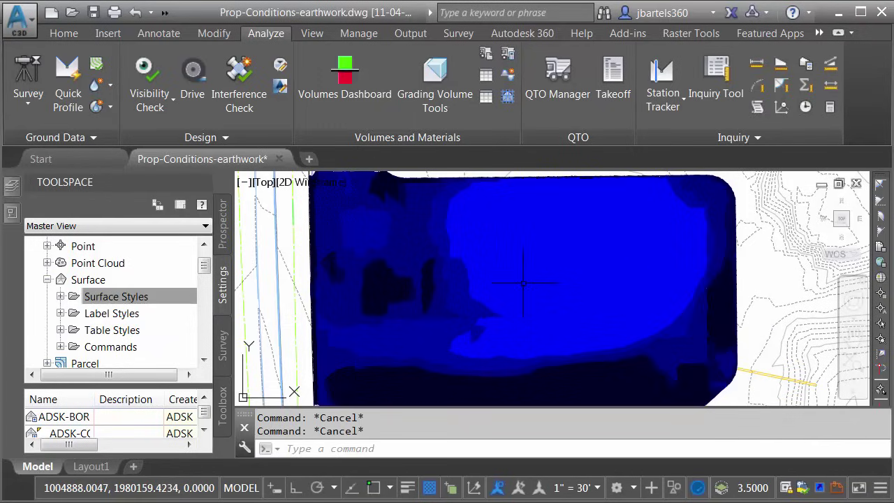
{"action": "mouse_move", "coordinate": [522, 283]}
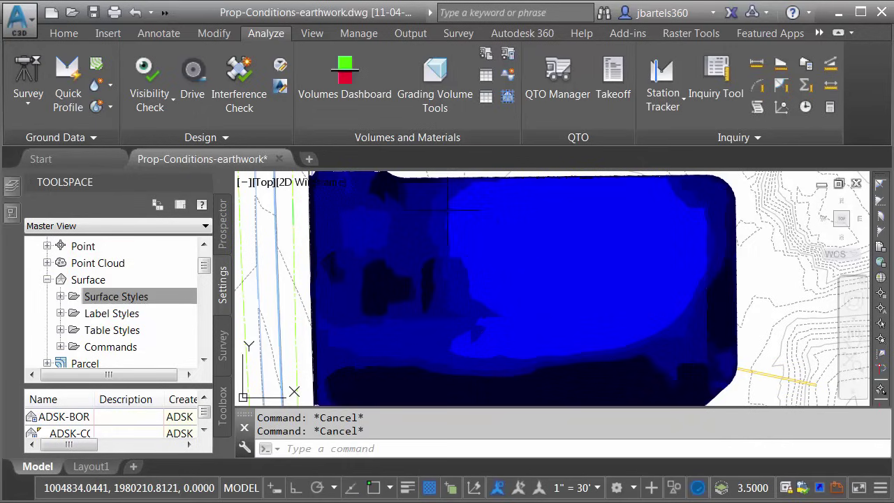
Set the elevation analysis to 2 ranges and run the analysis
{"action": "left_click", "coordinate": [449, 212]}
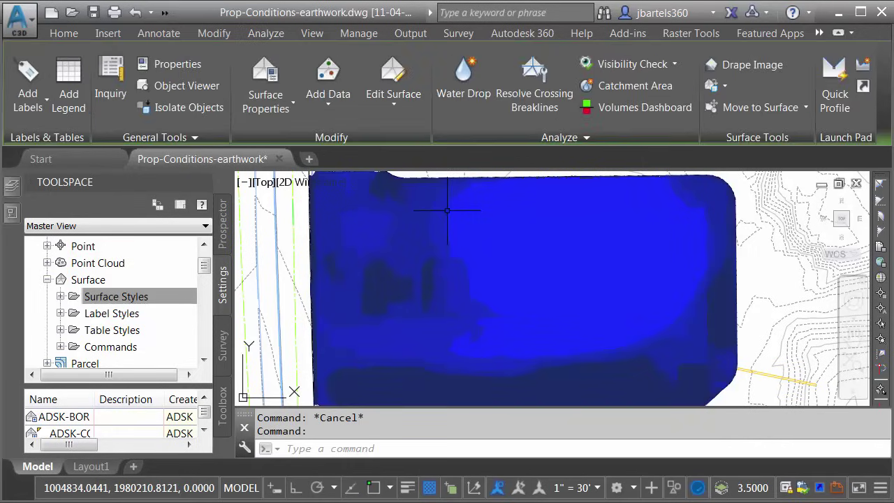
{"action": "left_click", "coordinate": [265, 75]}
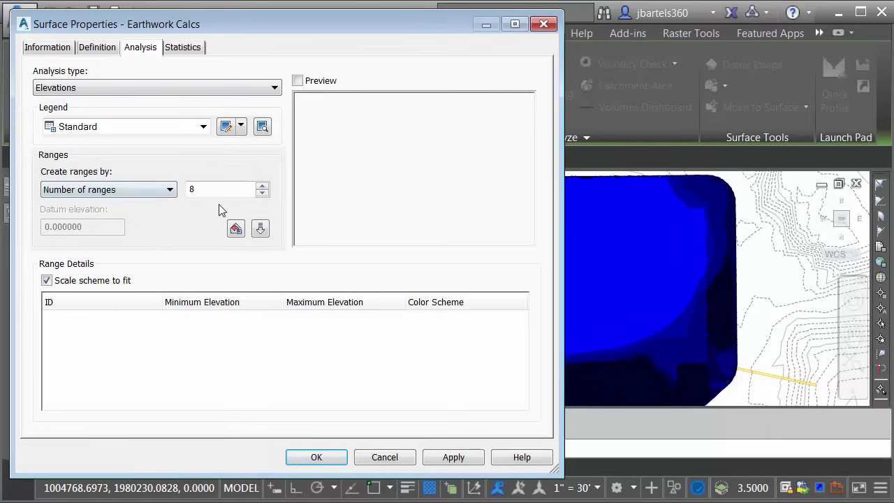
{"action": "left_click", "coordinate": [262, 193]}
{"action": "left_click", "coordinate": [263, 194]}
{"action": "left_click", "coordinate": [263, 194]}
{"action": "left_click", "coordinate": [260, 229]}
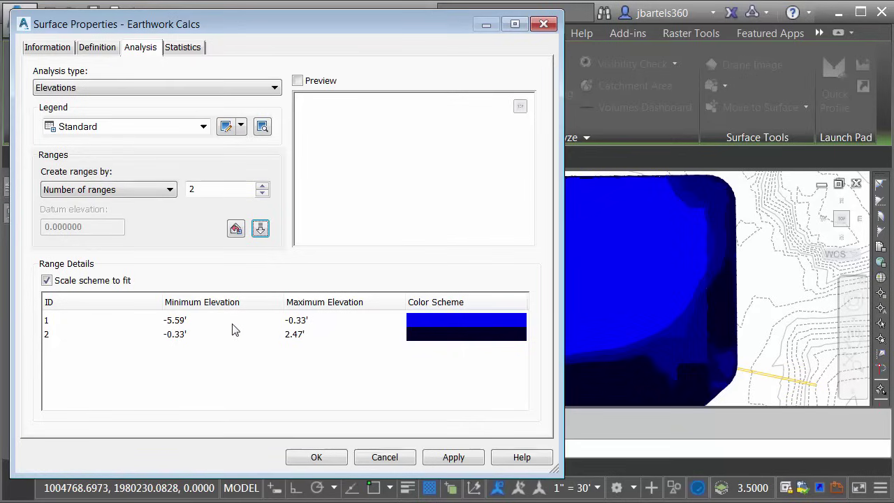
Cap range 1's maximum elevation at -0.50' and colour it light red
{"action": "left_click", "coordinate": [298, 322]}
{"action": "left_click", "coordinate": [298, 321]}
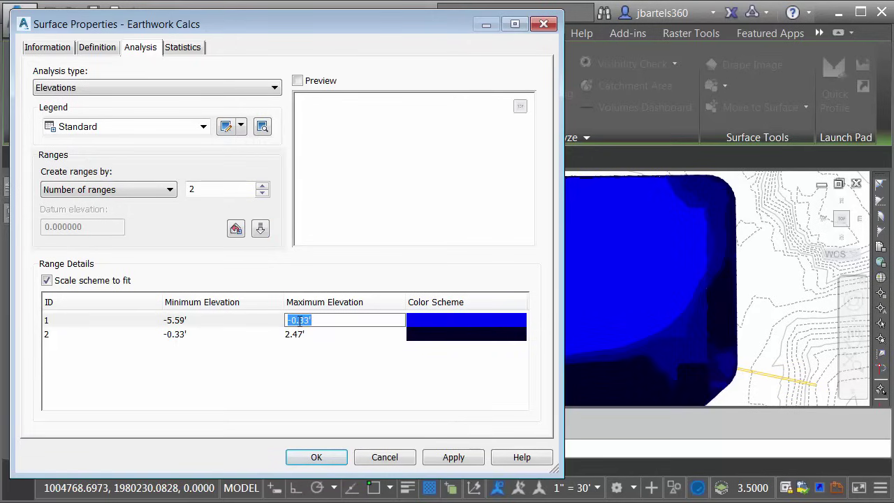
{"action": "left_click_drag", "start_coordinate": [299, 320], "coordinate": [326, 320]}
{"action": "left_click", "coordinate": [430, 320]}
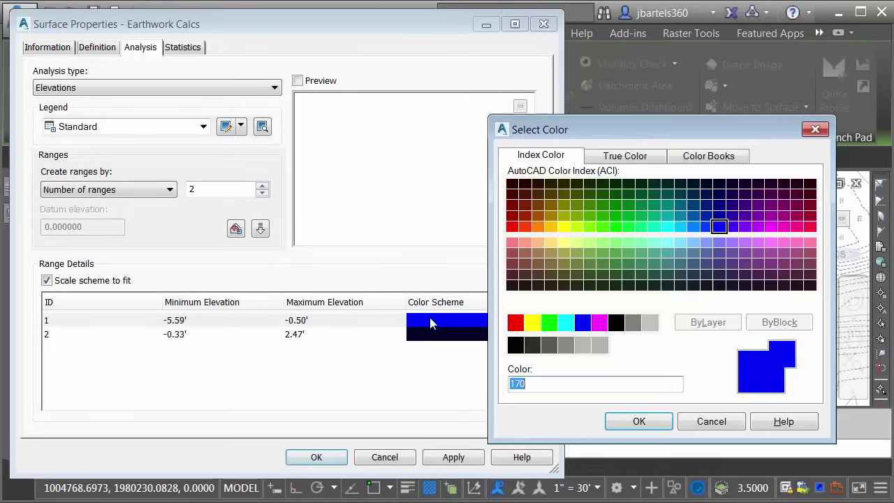
{"action": "left_click", "coordinate": [616, 157]}
{"action": "left_click", "coordinate": [514, 211]}
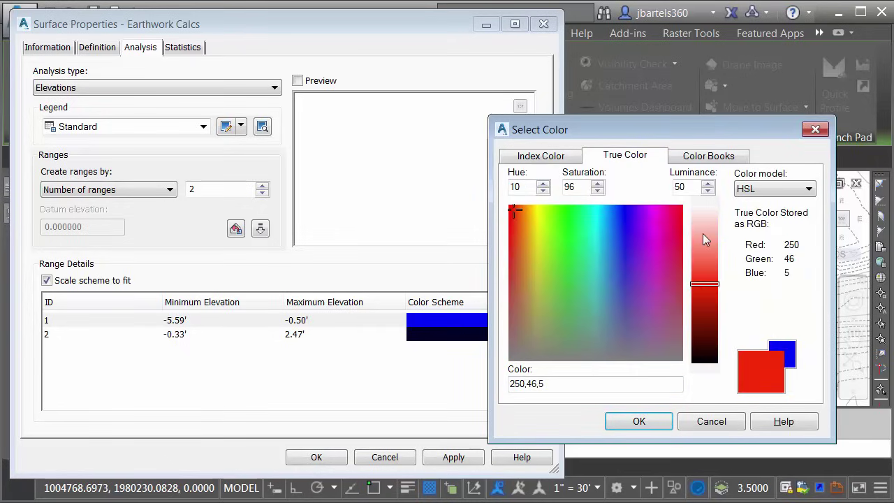
{"action": "left_click", "coordinate": [705, 234]}
{"action": "left_click", "coordinate": [639, 422]}
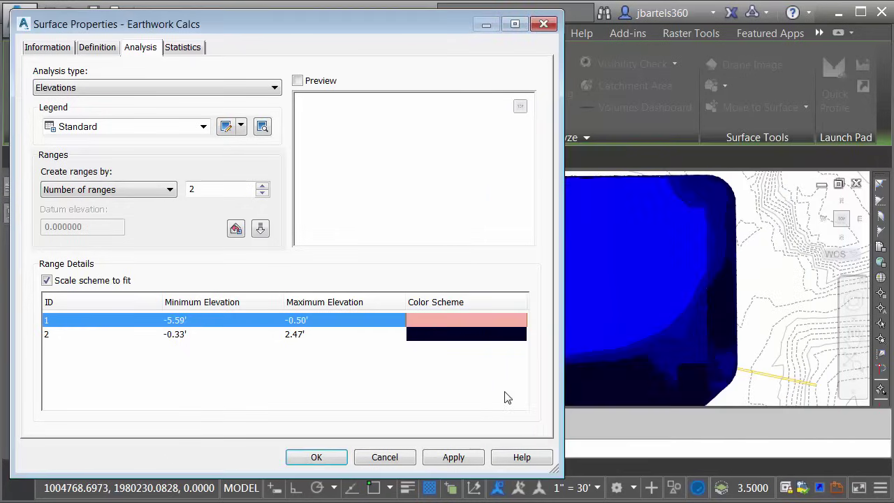
Change range 2's minimum elevation to 0.50' and give it a pale green true colour
{"action": "left_click", "coordinate": [178, 338]}
{"action": "left_click", "coordinate": [194, 334]}
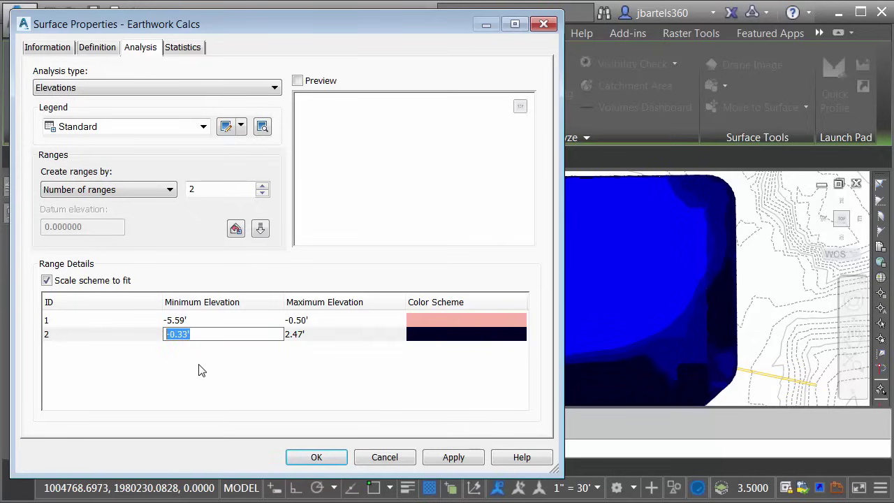
{"action": "type", "text": ".5"}
{"action": "key", "text": "Return"}
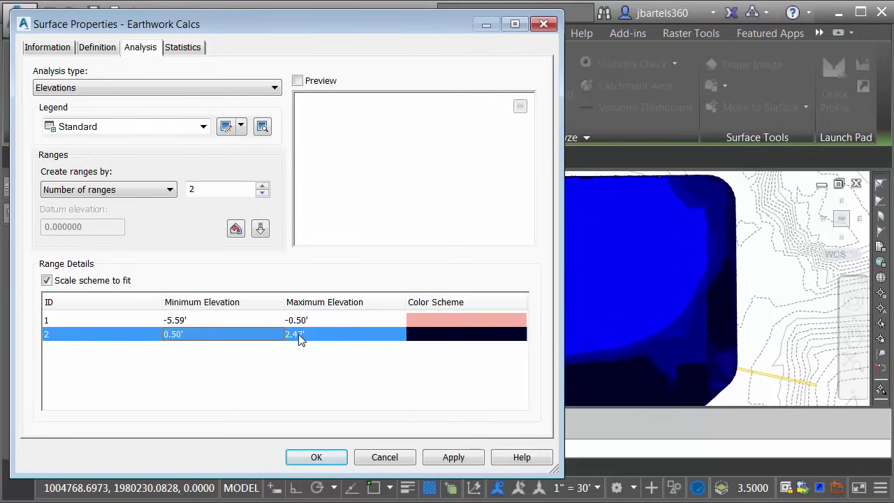
{"action": "left_click", "coordinate": [422, 339]}
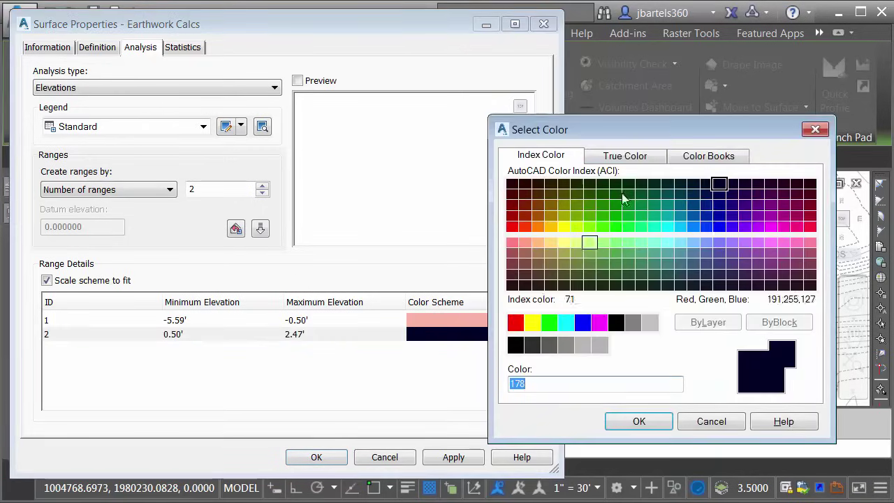
{"action": "left_click", "coordinate": [625, 156]}
{"action": "left_click", "coordinate": [567, 211]}
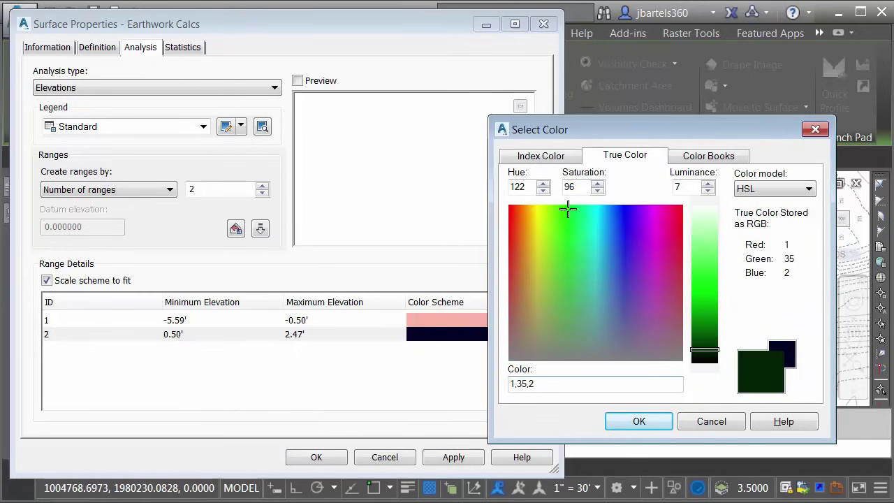
{"action": "left_click", "coordinate": [702, 235]}
{"action": "left_click", "coordinate": [639, 421]}
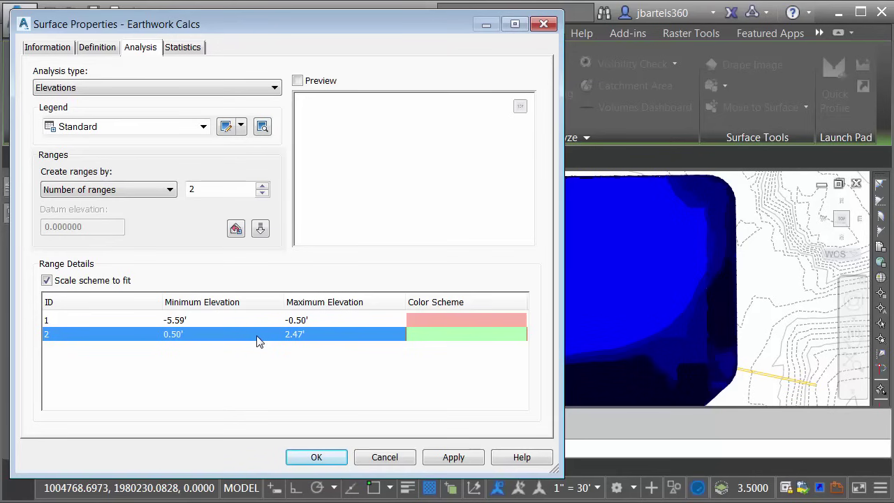
Apply the range settings and send the Earthwork Calcs surface behind the site linework
{"action": "left_click", "coordinate": [312, 456]}
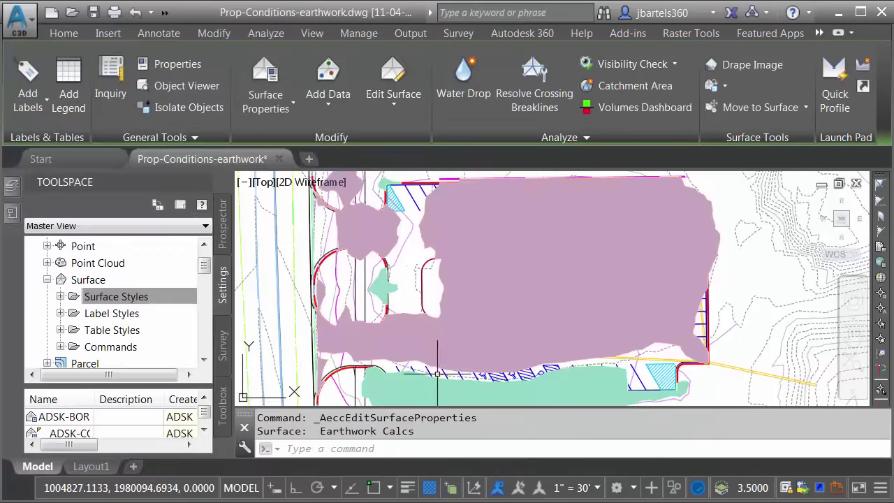
{"action": "right_click", "coordinate": [413, 249]}
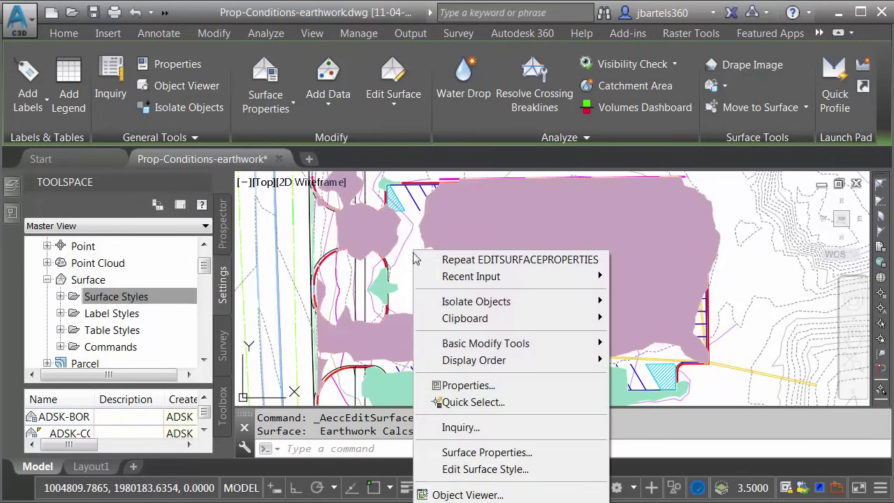
{"action": "mouse_move", "coordinate": [473, 368]}
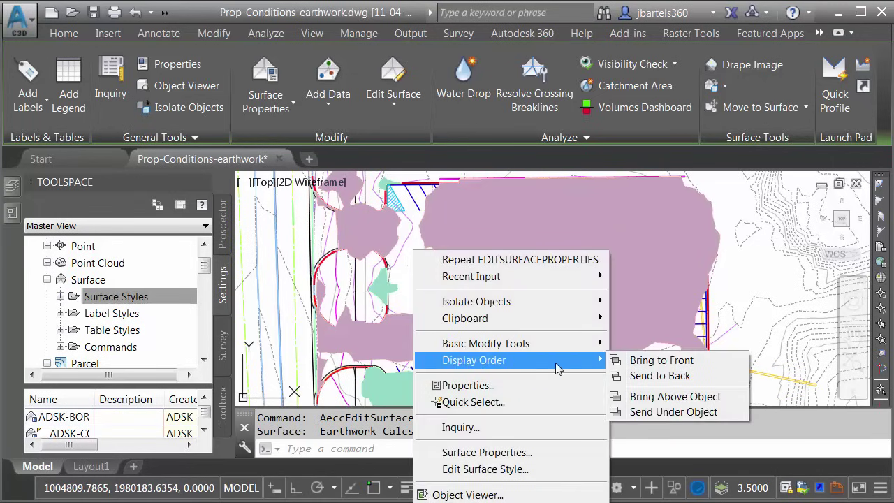
{"action": "left_click", "coordinate": [656, 376]}
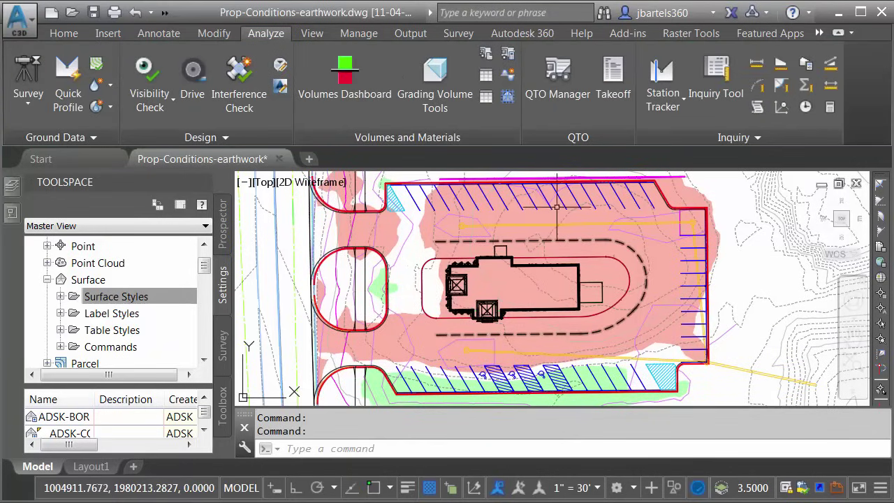
{"action": "mouse_move", "coordinate": [454, 376]}
{"action": "middle_mouse_down"}
{"action": "mouse_move", "coordinate": [453, 346]}
{"action": "mouse_move", "coordinate": [440, 371]}
{"action": "middle_mouse_up"}
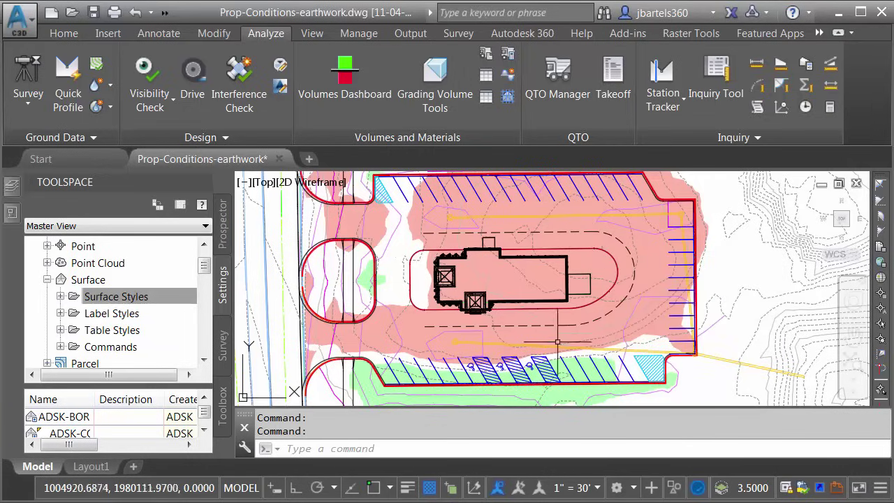
{"action": "mouse_move", "coordinate": [550, 278]}
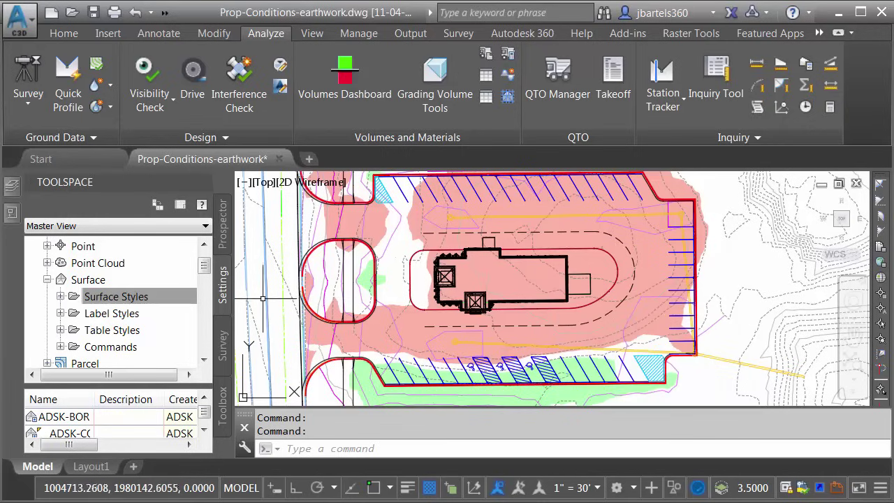
Create a new Spot Elevation label style, clearing its default name for JB Grid Ticks
{"action": "left_click", "coordinate": [223, 292]}
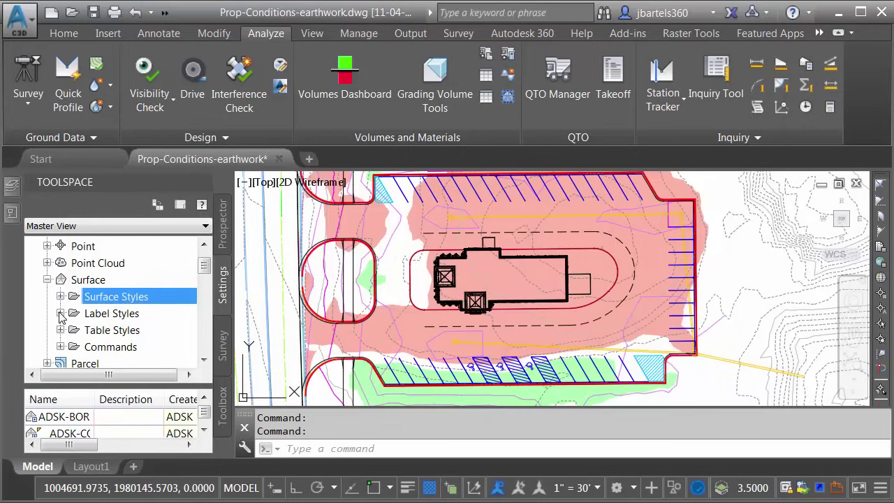
{"action": "left_click", "coordinate": [60, 314]}
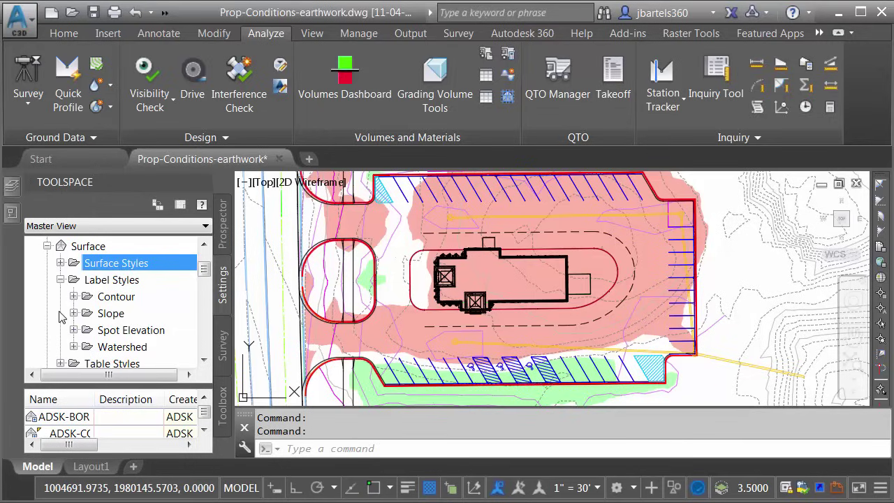
{"action": "right_click", "coordinate": [114, 336]}
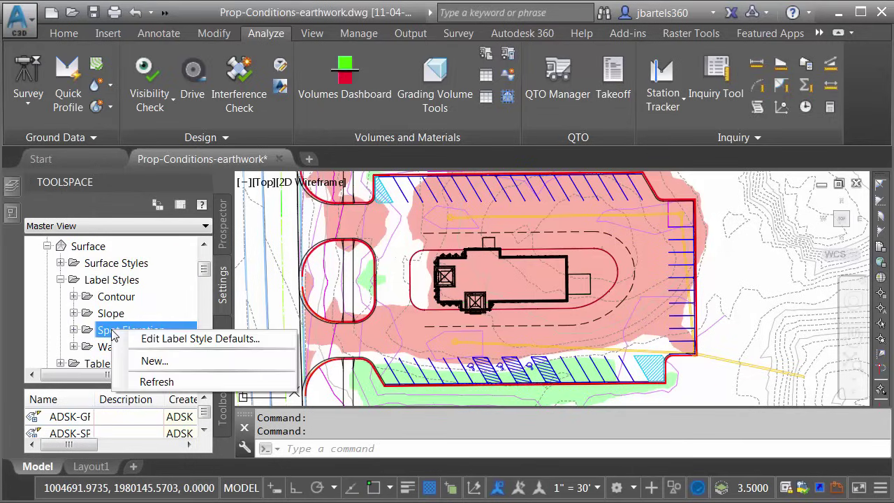
{"action": "left_click", "coordinate": [149, 361]}
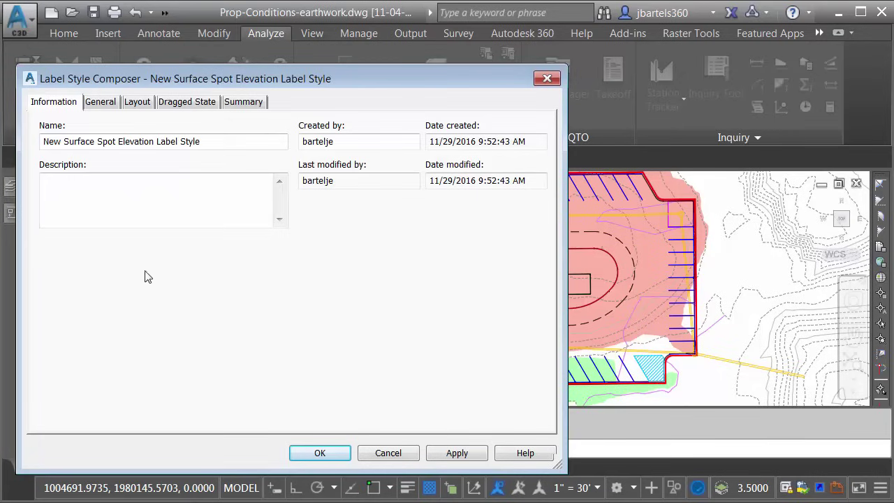
{"action": "left_click_drag", "start_coordinate": [200, 143], "coordinate": [46, 144]}
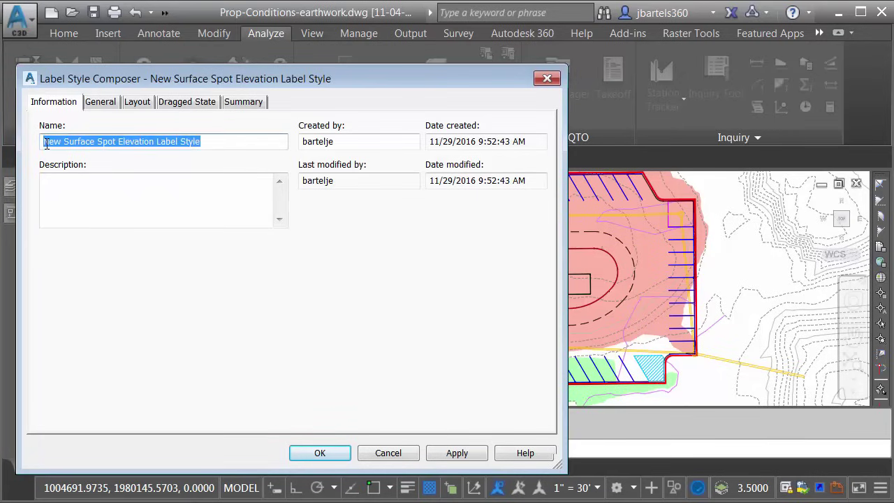
{"action": "key", "text": "BackSpace"}
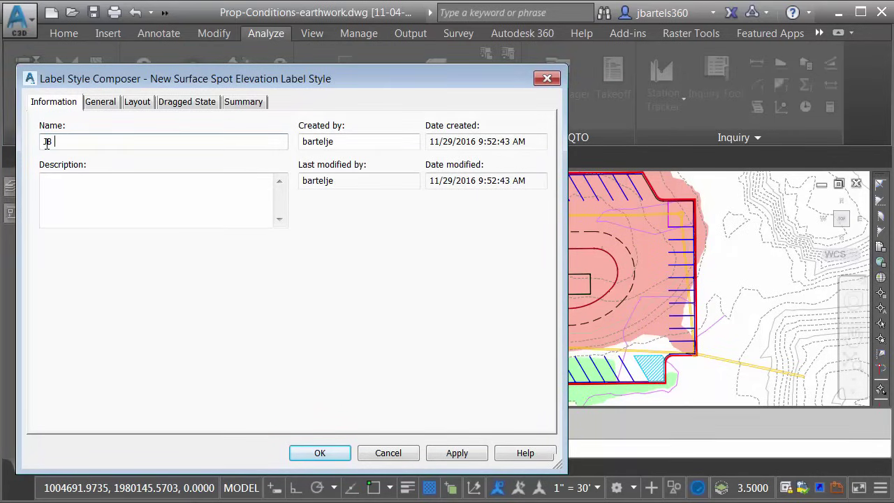
{"action": "left_click", "coordinate": [100, 103]}
{"action": "scroll", "coordinate": [428, 229], "scroll_direction": "up", "scroll_amount": 6}
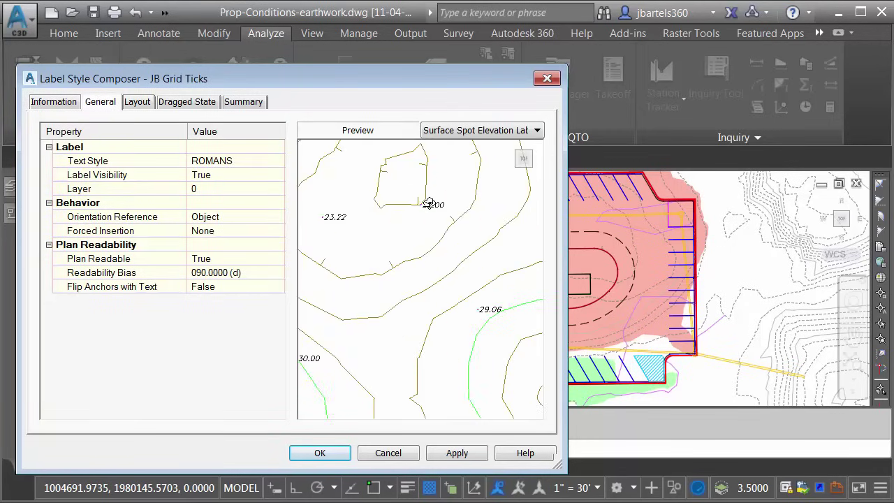
{"action": "scroll", "coordinate": [409, 222], "scroll_direction": "up", "scroll_amount": 2}
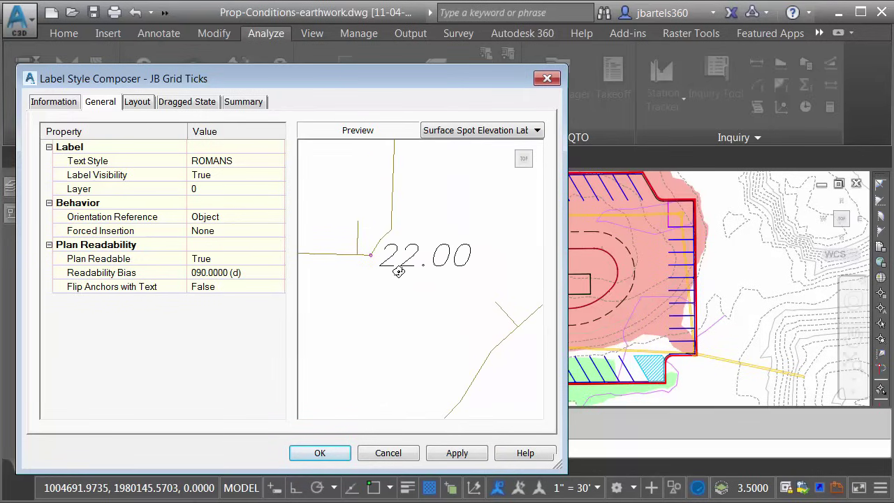
Set Anchor Point and Attachment to Middle Center, then edit the label Contents
{"action": "left_click", "coordinate": [137, 104]}
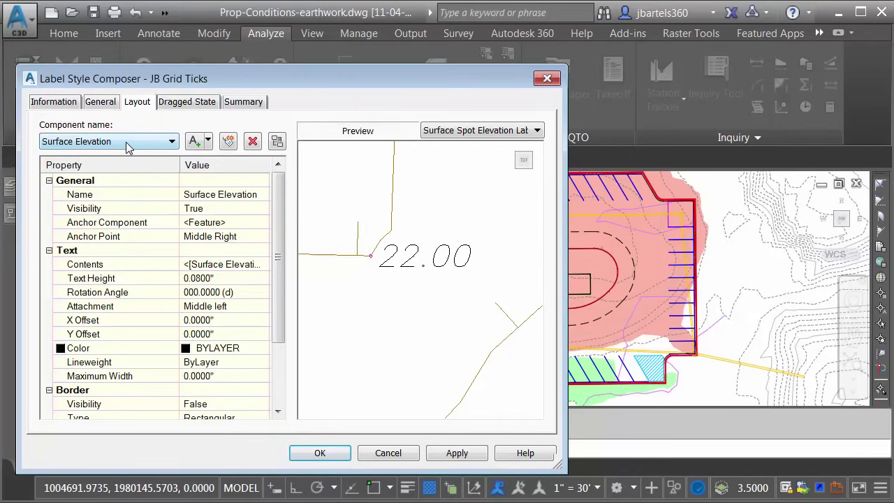
{"action": "left_click", "coordinate": [205, 238]}
{"action": "left_click", "coordinate": [261, 235]}
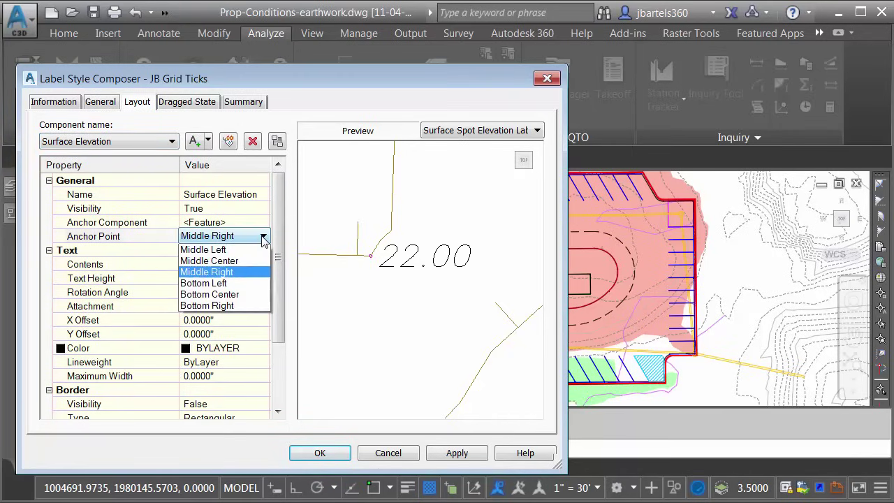
{"action": "left_click", "coordinate": [239, 295]}
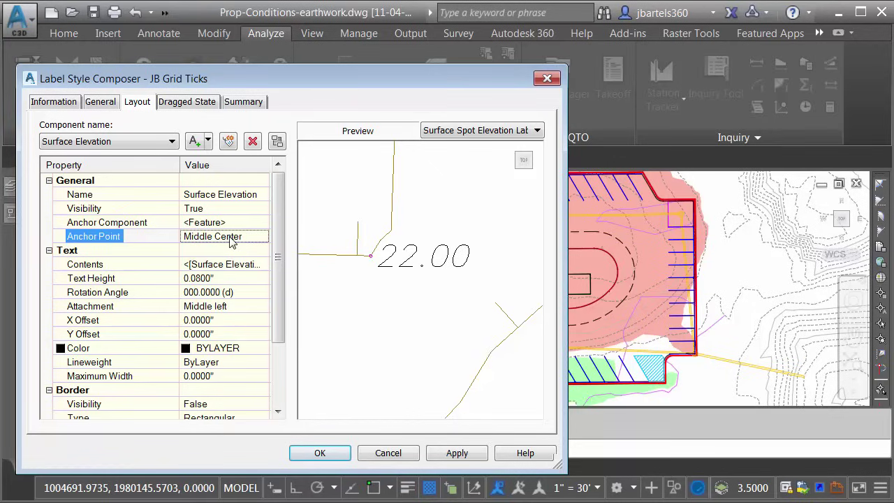
{"action": "left_click", "coordinate": [218, 311]}
{"action": "left_click", "coordinate": [223, 308]}
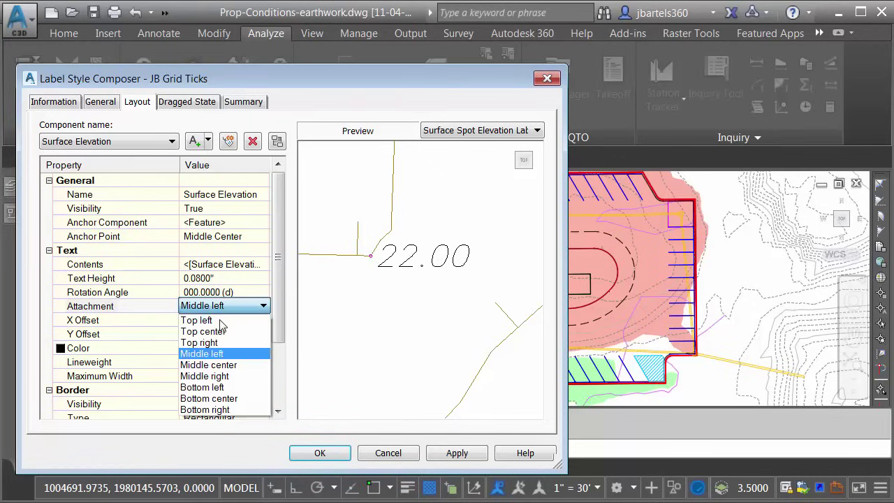
{"action": "left_click", "coordinate": [225, 366]}
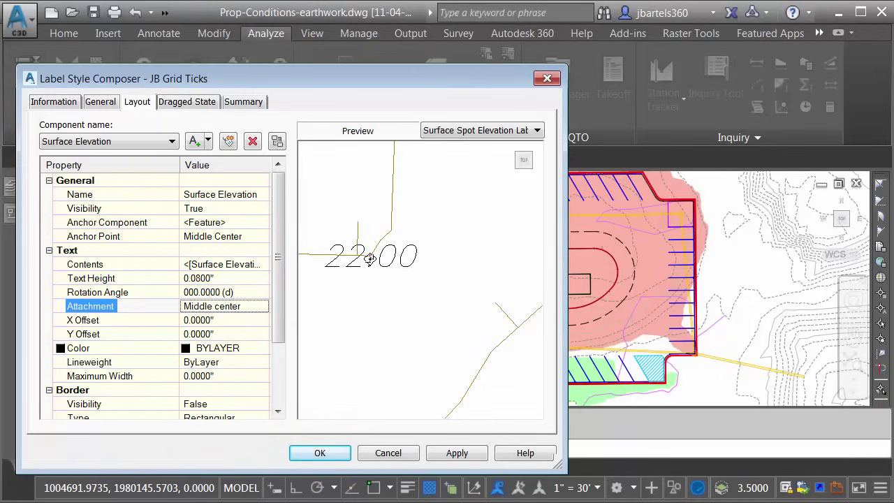
{"action": "left_click", "coordinate": [225, 264]}
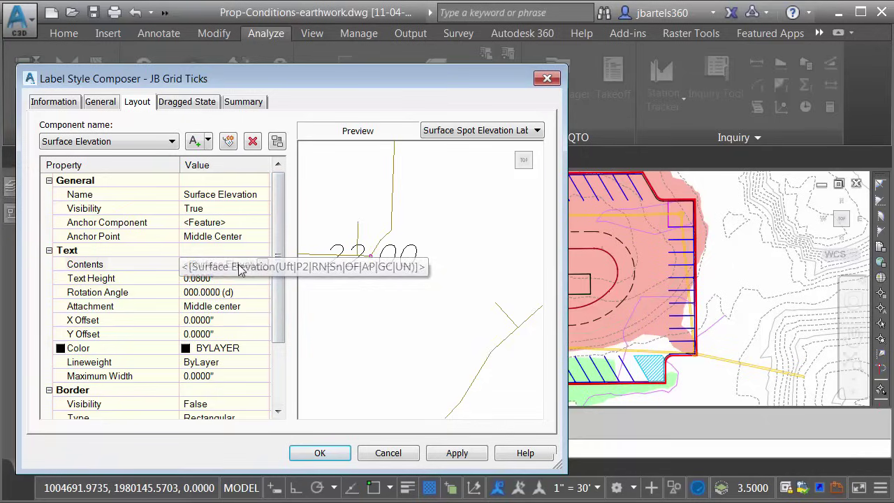
{"action": "left_click", "coordinate": [262, 265]}
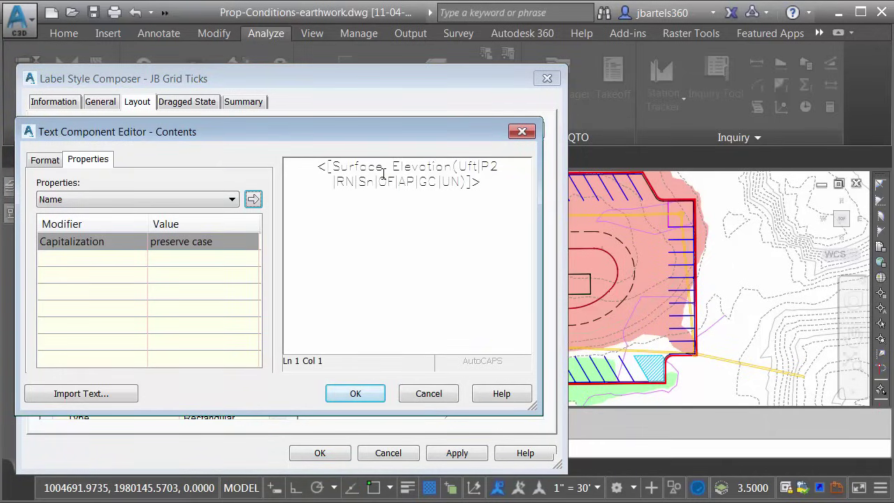
Format the Surface Elevation field with precision 1 and drop sign
{"action": "left_click", "coordinate": [383, 173]}
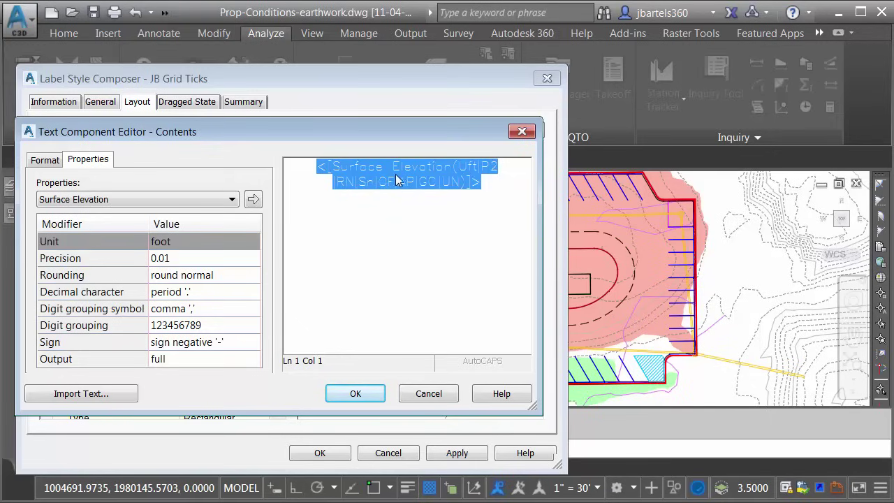
{"action": "left_click", "coordinate": [173, 260]}
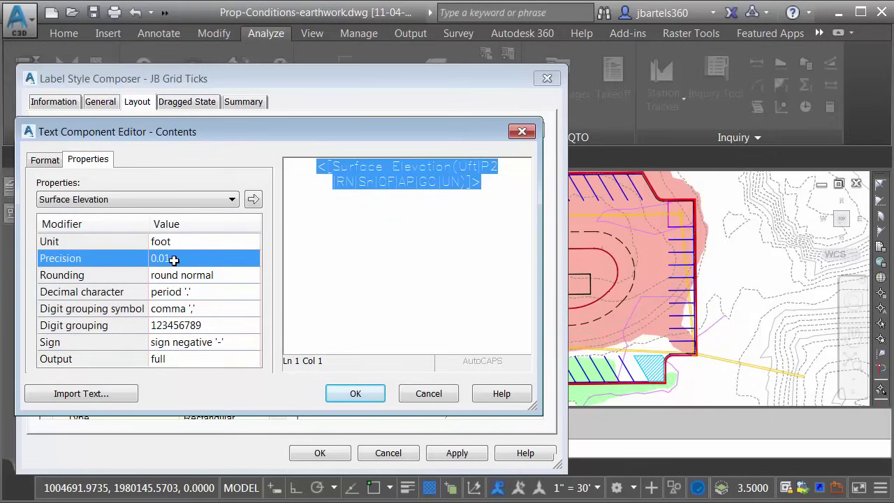
{"action": "left_click", "coordinate": [171, 260]}
{"action": "left_click", "coordinate": [177, 268]}
{"action": "left_click", "coordinate": [194, 343]}
{"action": "left_click", "coordinate": [209, 342]}
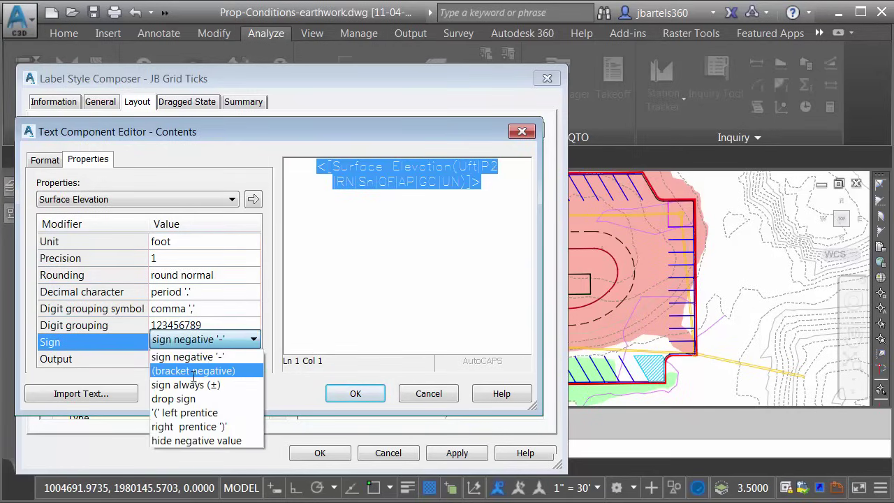
{"action": "left_click", "coordinate": [189, 398]}
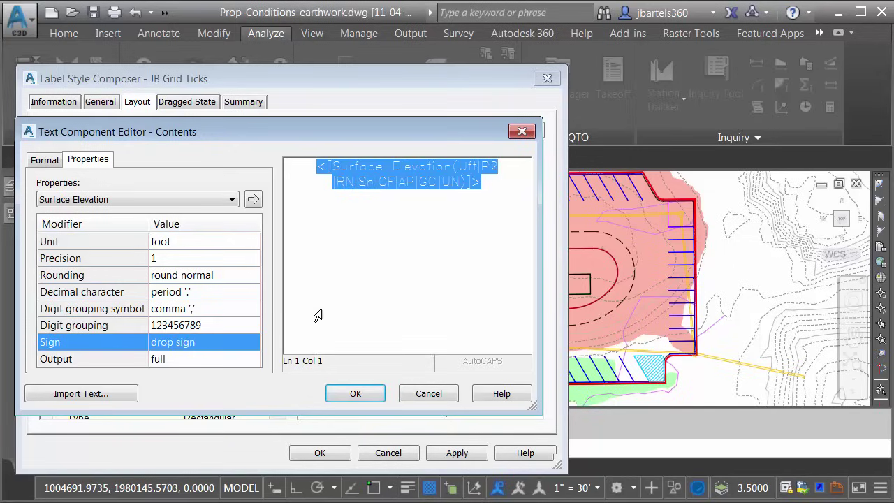
{"action": "left_click", "coordinate": [253, 200]}
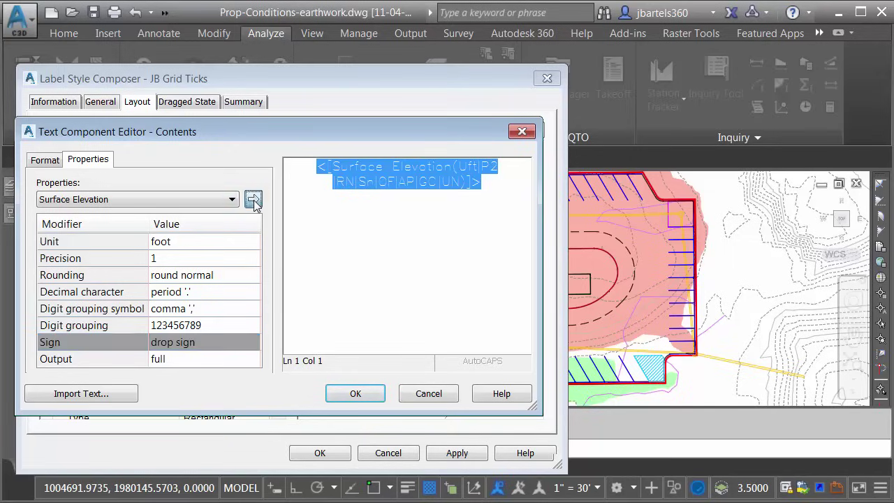
Confirm the text contents and save the JB Grid Ticks label style
{"action": "left_click", "coordinate": [356, 393]}
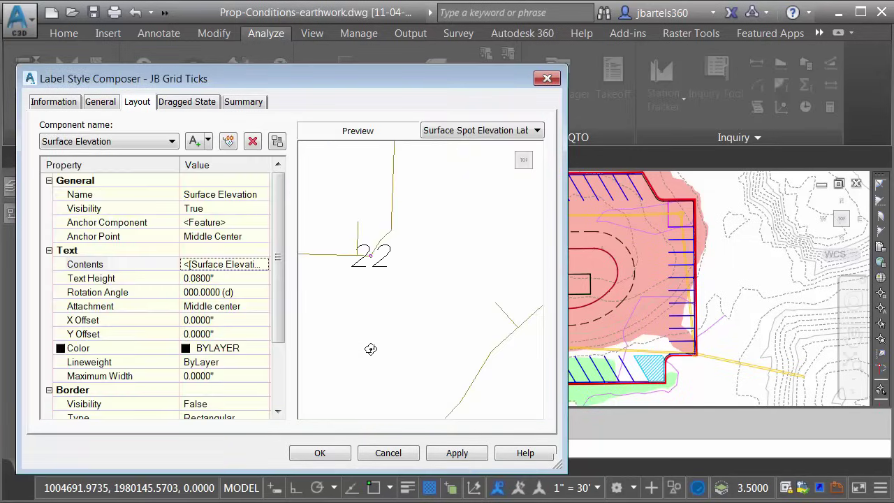
{"action": "left_click", "coordinate": [334, 454]}
{"action": "scroll", "coordinate": [401, 340], "scroll_direction": "down", "scroll_amount": 3}
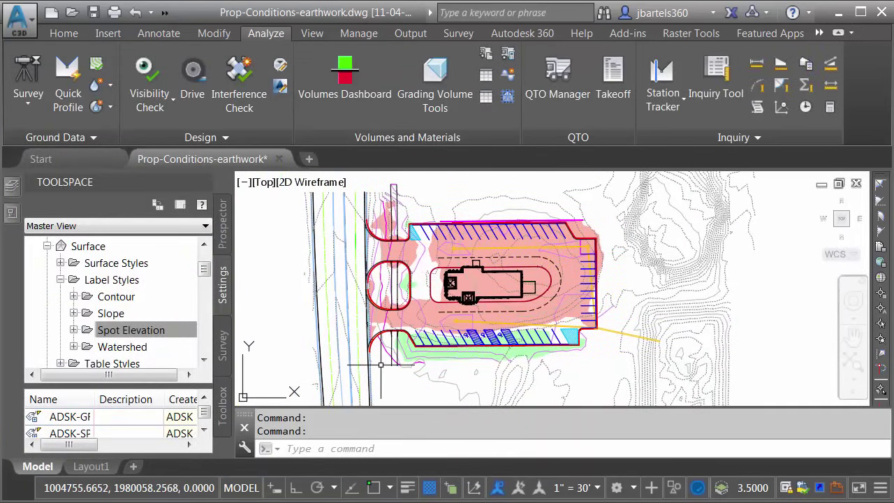
Set up Surface labels of type Spot Elevations on Grid using the JB Grid Ticks style
{"action": "left_click", "coordinate": [158, 33]}
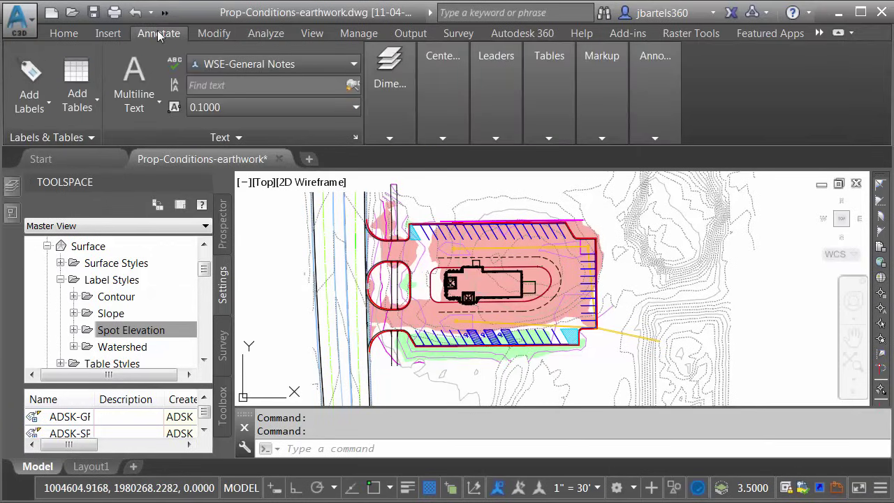
{"action": "left_click", "coordinate": [30, 70]}
{"action": "left_click", "coordinate": [42, 124]}
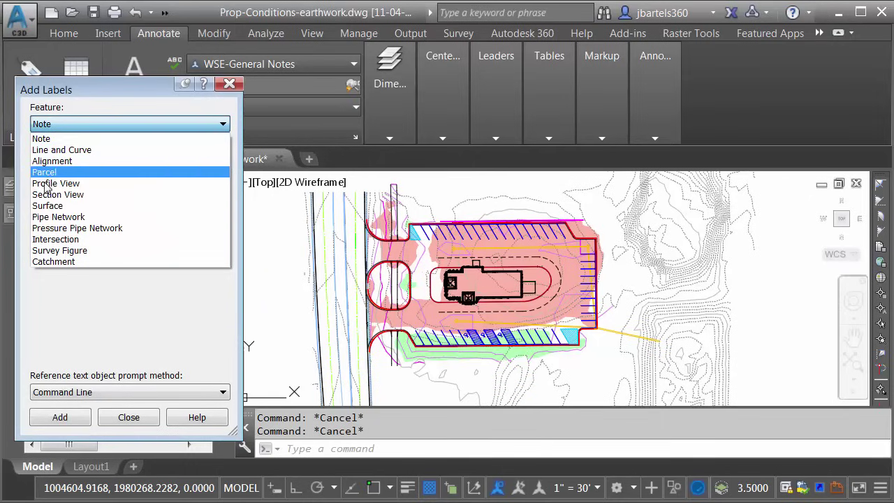
{"action": "left_click", "coordinate": [47, 205]}
{"action": "left_click", "coordinate": [55, 165]}
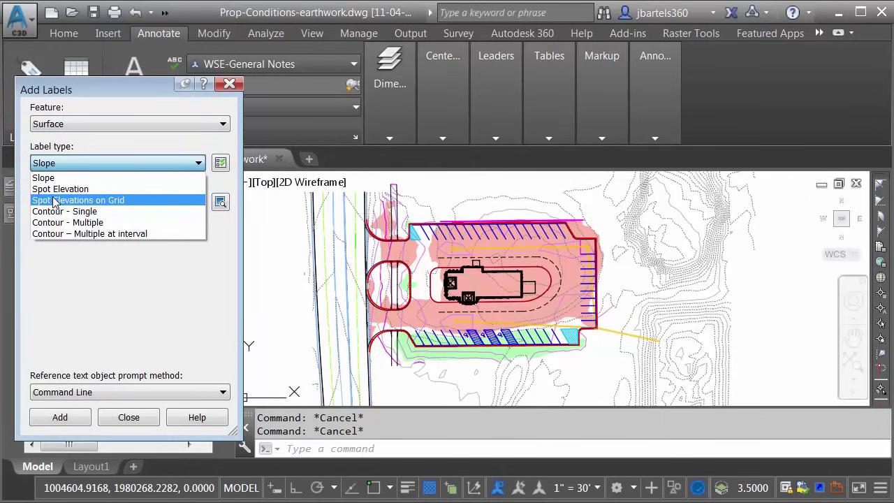
{"action": "left_click", "coordinate": [54, 200]}
{"action": "left_click", "coordinate": [57, 202]}
{"action": "left_click", "coordinate": [65, 244]}
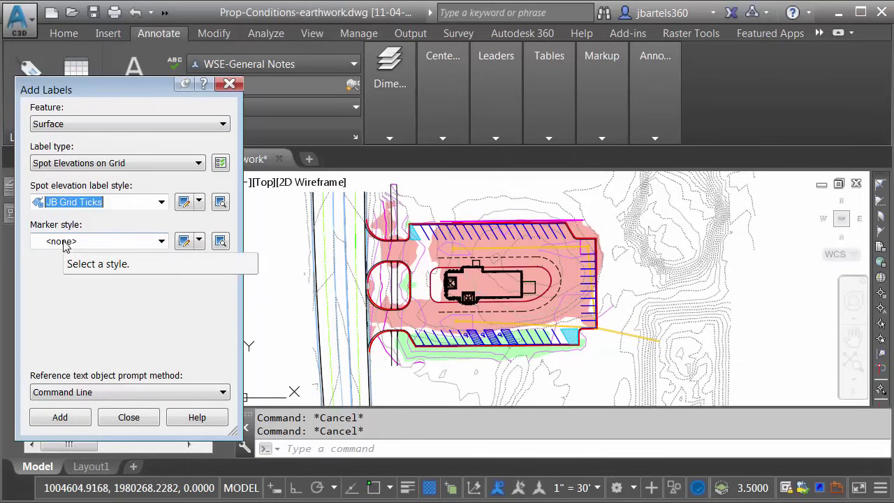
Place the grid on Earthwork Calcs with rotation 0, 6-ft spacing, and an upper-right corner beyond the site
{"action": "left_click", "coordinate": [77, 417]}
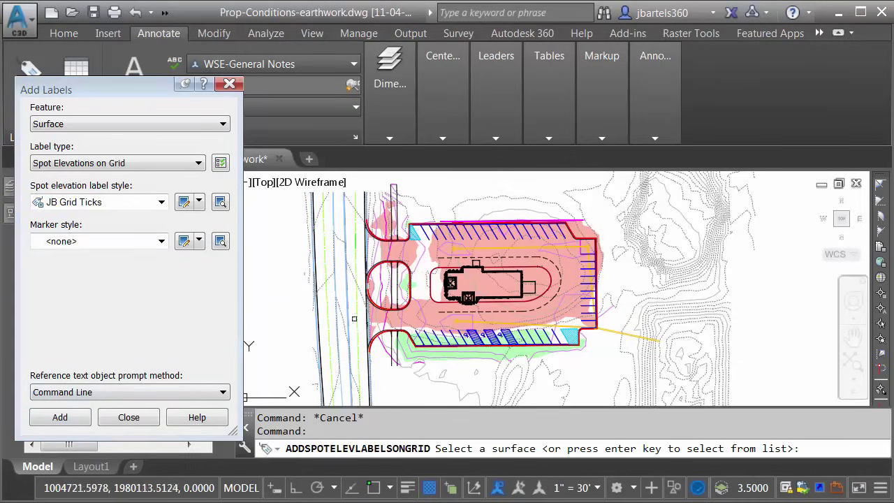
{"action": "left_click", "coordinate": [423, 299]}
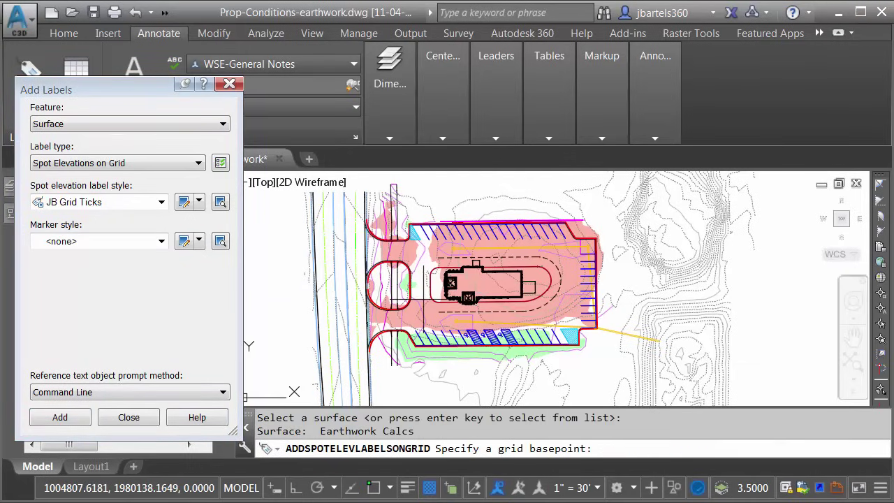
{"action": "left_click", "coordinate": [346, 377]}
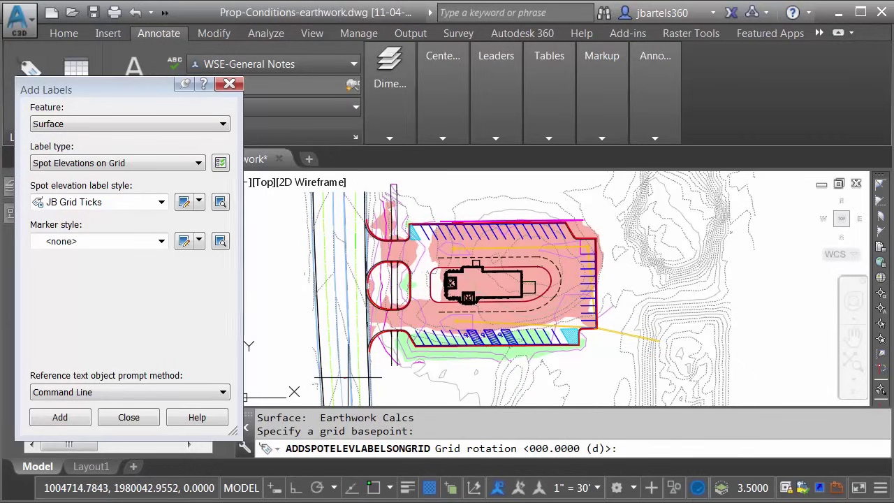
{"action": "key", "text": "Return"}
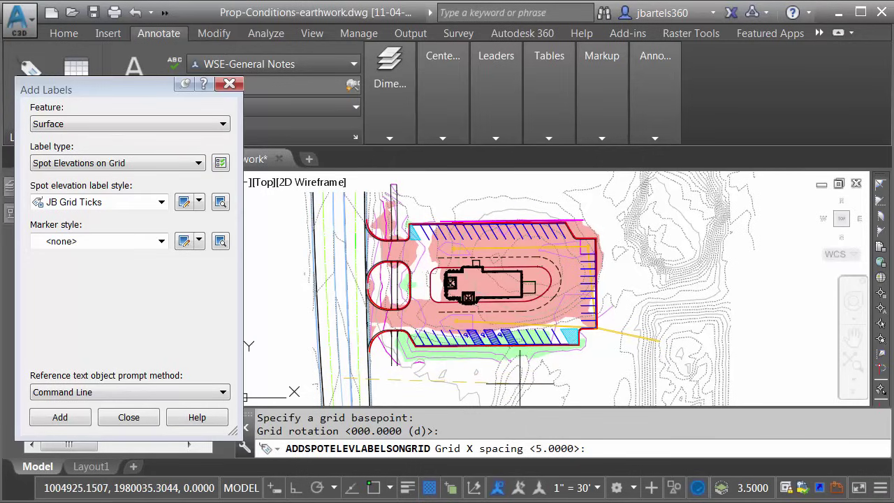
{"action": "type", "text": "6"}
{"action": "key", "text": "Return"}
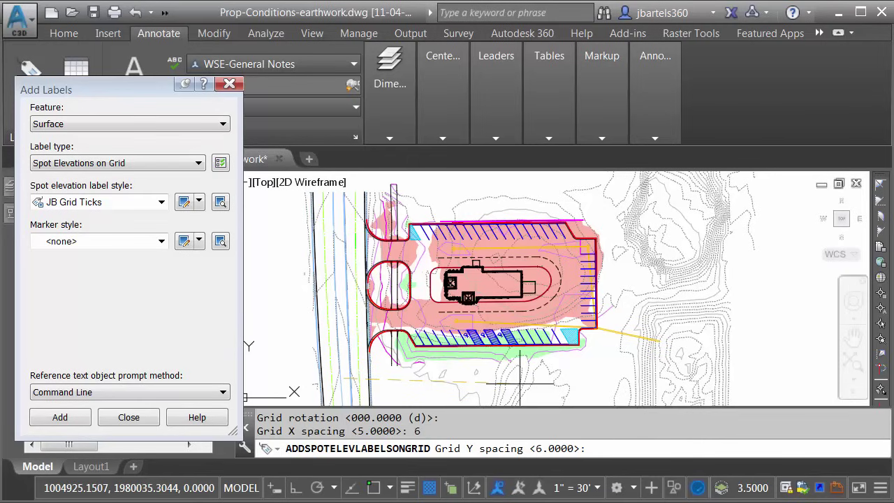
{"action": "key", "text": "Return"}
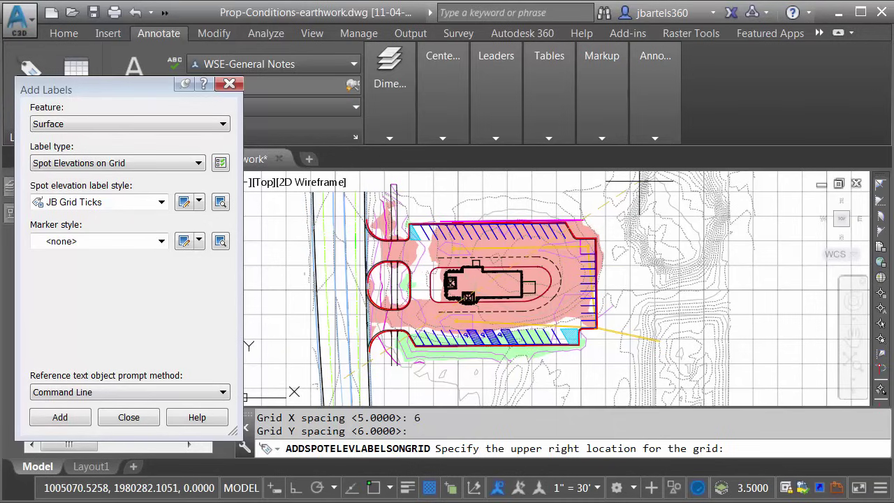
{"action": "mouse_move", "coordinate": [640, 180]}
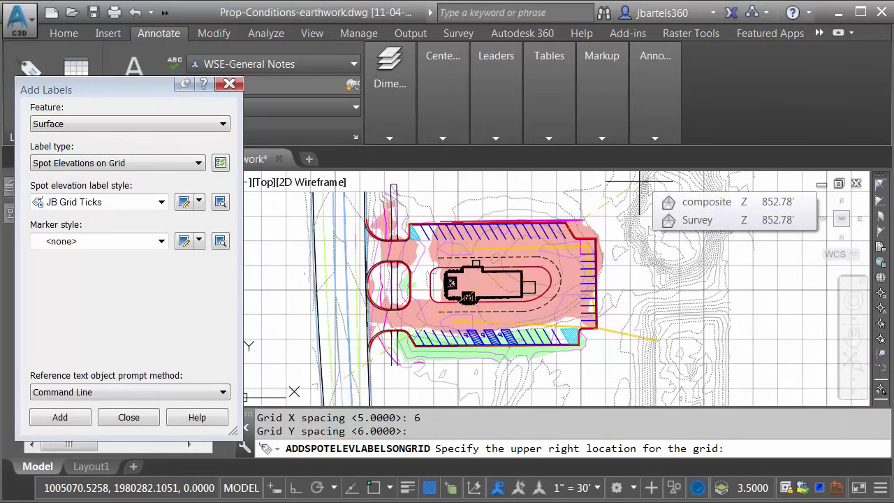
{"action": "left_click", "coordinate": [640, 180]}
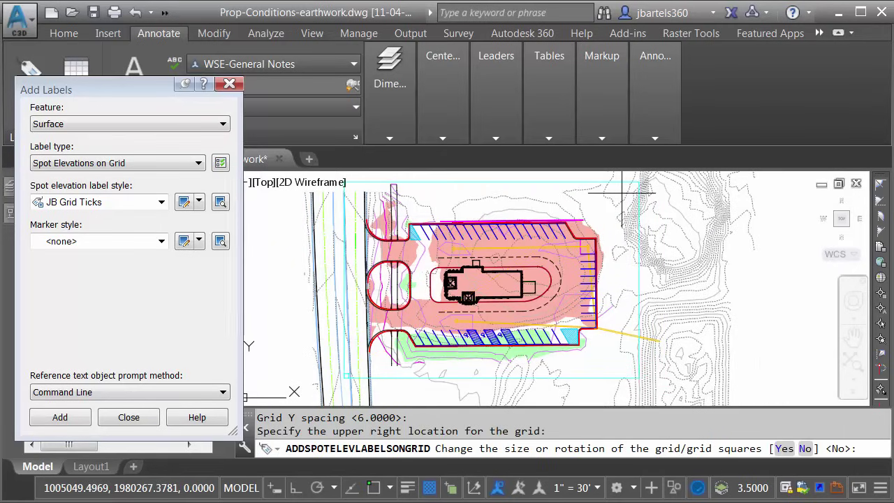
Pan and zoom around the pad and building to check the grid tick labels, then close Add Labels
{"action": "scroll", "coordinate": [527, 243], "scroll_direction": "up", "scroll_amount": 6}
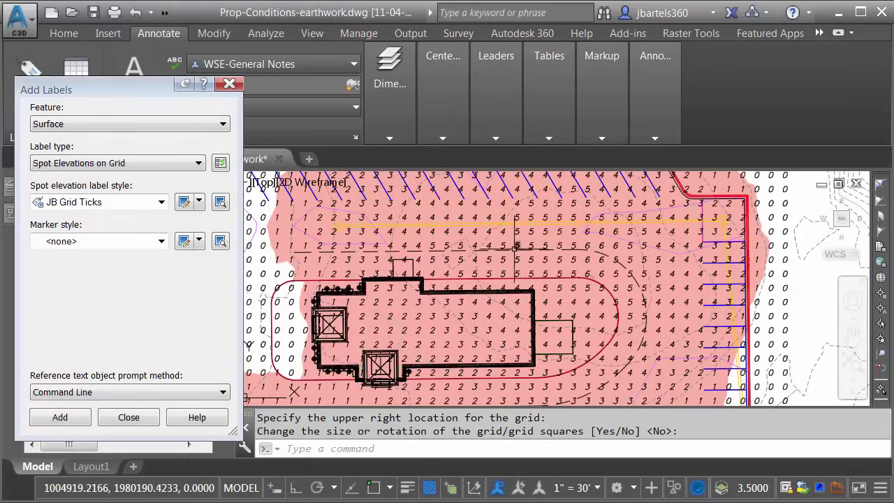
{"action": "middle_click_drag", "start_coordinate": [527, 243], "coordinate": [519, 313]}
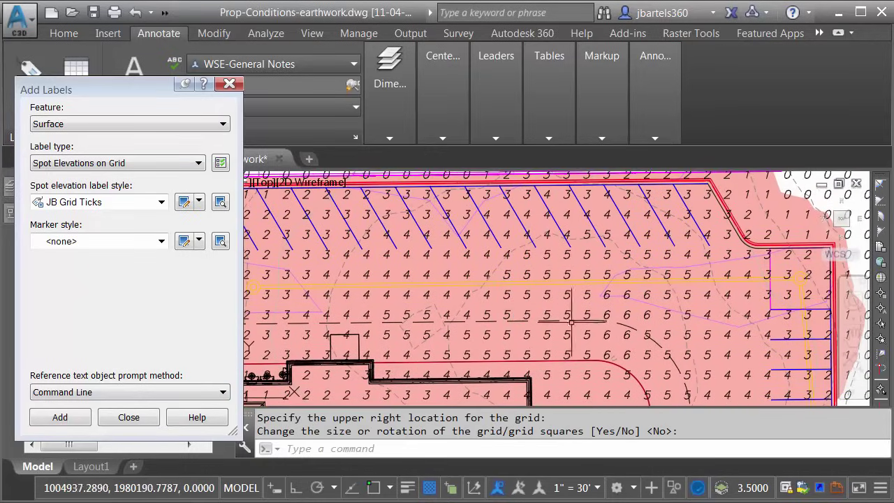
{"action": "middle_click_drag", "start_coordinate": [585, 331], "coordinate": [489, 290]}
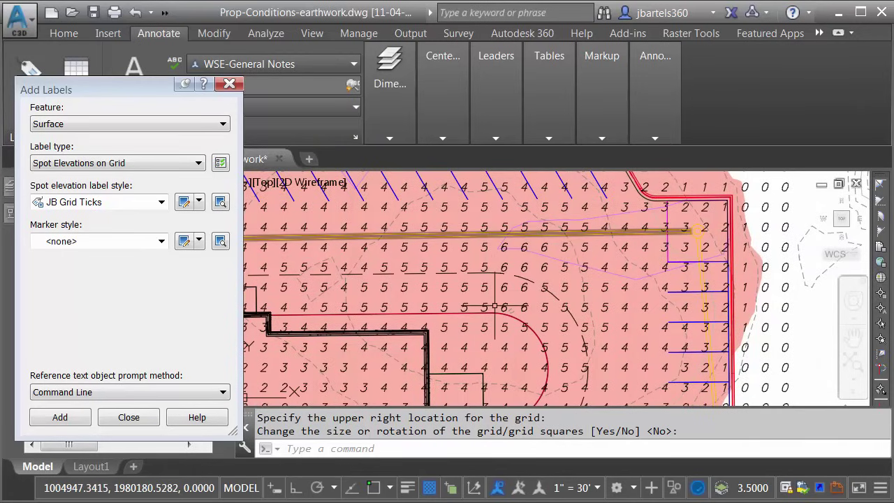
{"action": "scroll", "coordinate": [535, 316], "scroll_direction": "down", "scroll_amount": 3}
{"action": "mouse_move", "coordinate": [509, 321]}
{"action": "middle_mouse_down"}
{"action": "mouse_move", "coordinate": [589, 281]}
{"action": "mouse_move", "coordinate": [531, 315]}
{"action": "mouse_move", "coordinate": [531, 272]}
{"action": "middle_mouse_up"}
{"action": "scroll", "coordinate": [589, 282], "scroll_direction": "up", "scroll_amount": 2}
{"action": "scroll", "coordinate": [531, 314], "scroll_direction": "up", "scroll_amount": 1}
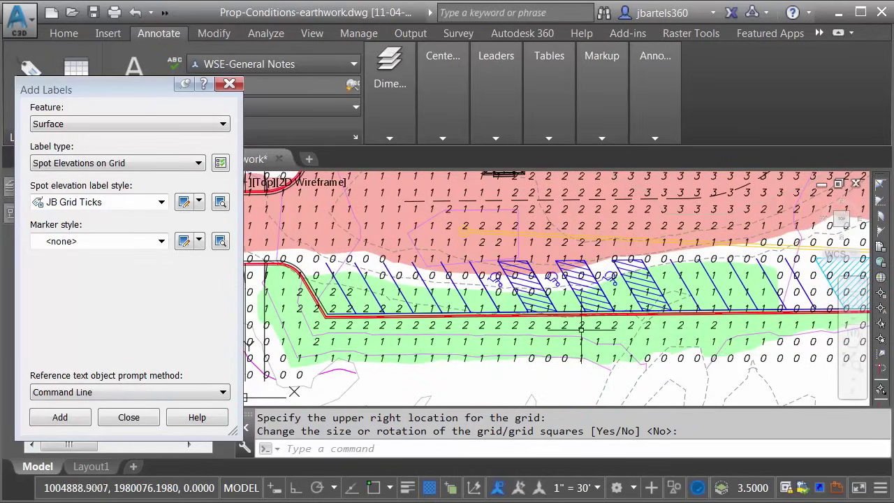
{"action": "scroll", "coordinate": [390, 328], "scroll_direction": "down", "scroll_amount": 3}
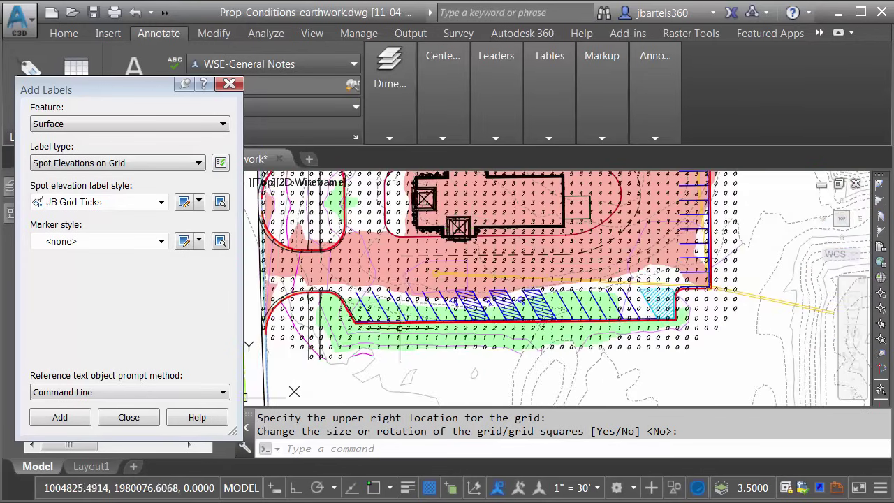
{"action": "scroll", "coordinate": [410, 282], "scroll_direction": "up", "scroll_amount": 1}
{"action": "middle_click_drag", "start_coordinate": [410, 281], "coordinate": [427, 348]}
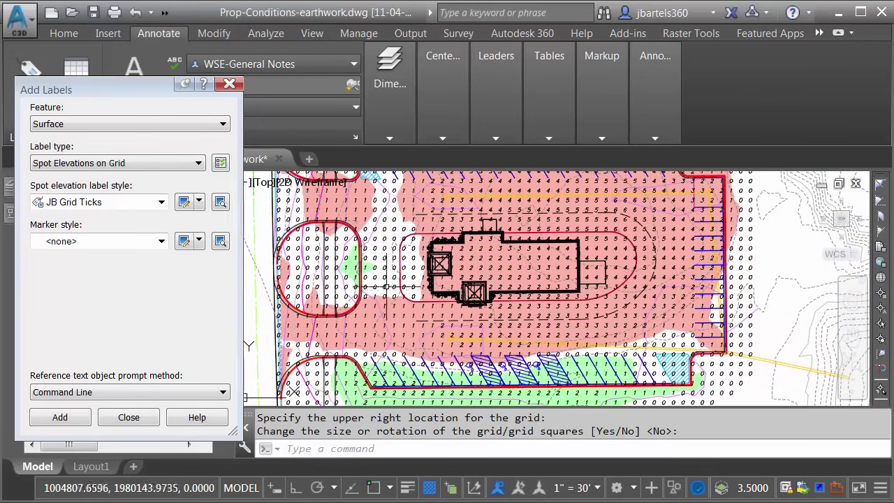
{"action": "scroll", "coordinate": [384, 283], "scroll_direction": "up", "scroll_amount": 2}
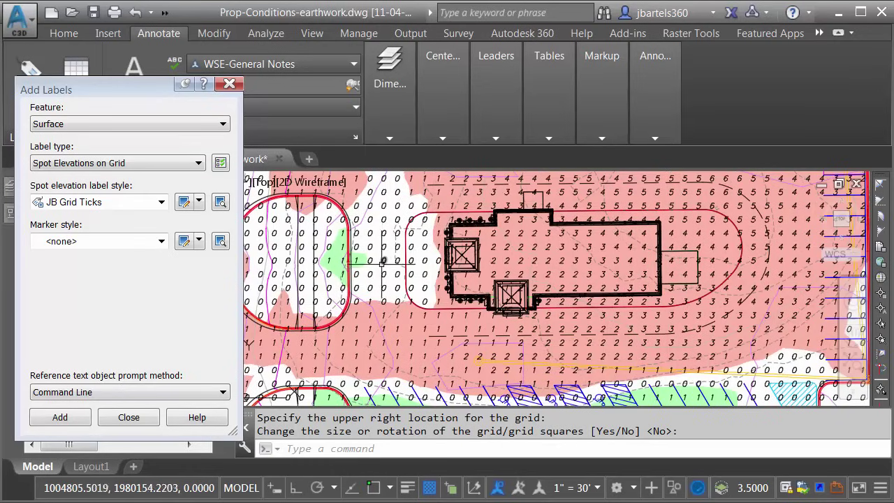
{"action": "mouse_move", "coordinate": [379, 259]}
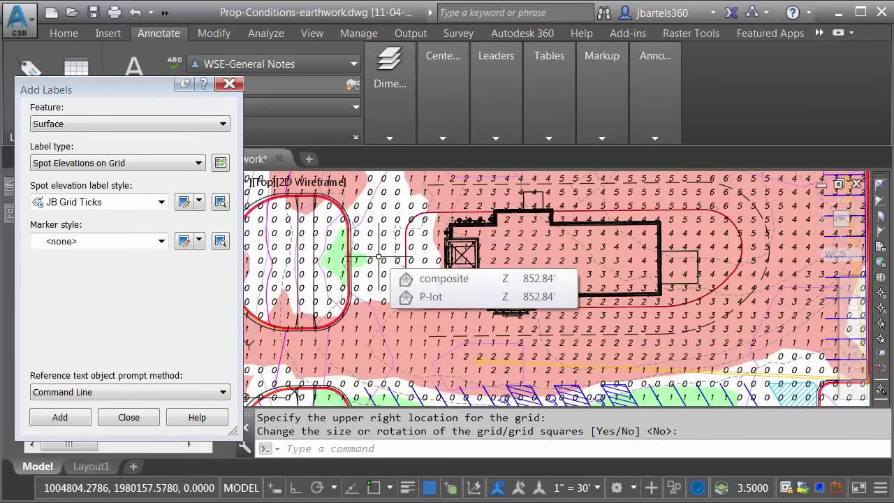
{"action": "left_click", "coordinate": [230, 84]}
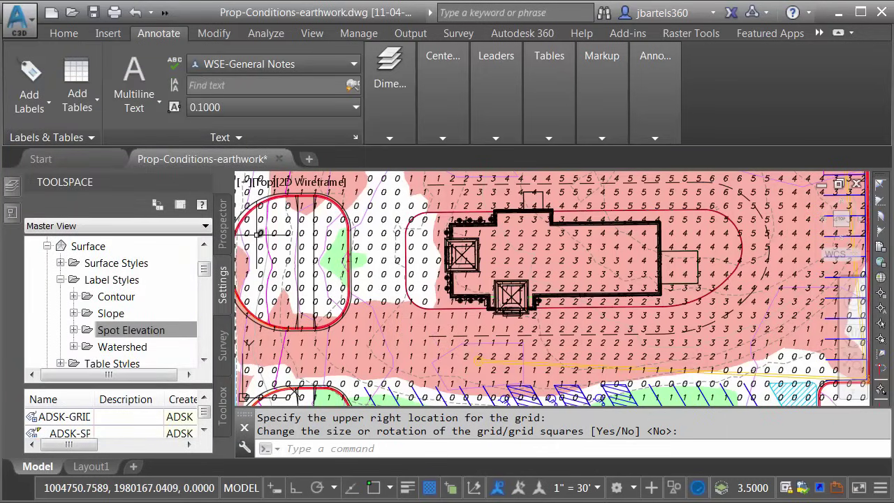
Create a new Spot Elevation label expression named No Zeros
{"action": "left_click", "coordinate": [136, 330]}
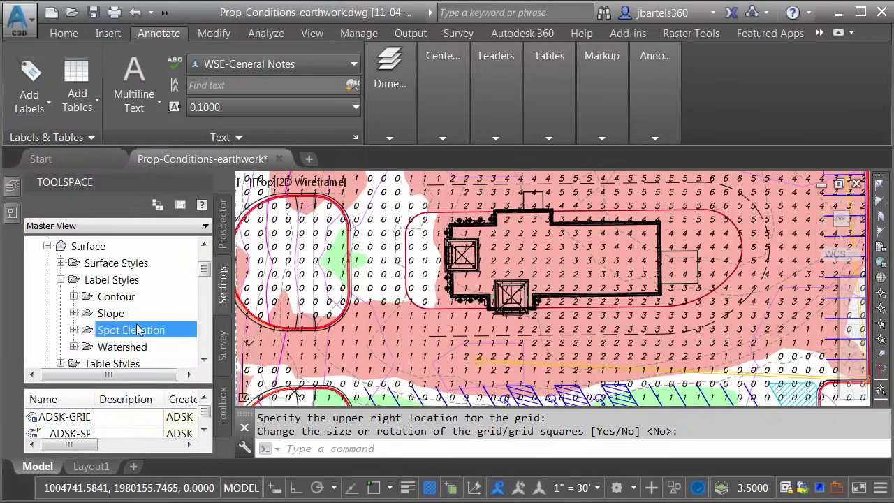
{"action": "left_click", "coordinate": [73, 330]}
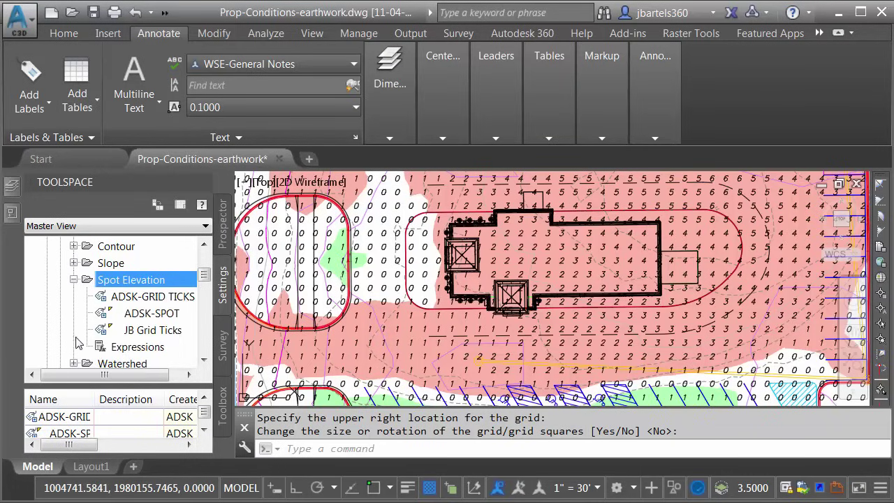
{"action": "right_click", "coordinate": [127, 349]}
{"action": "left_click", "coordinate": [166, 357]}
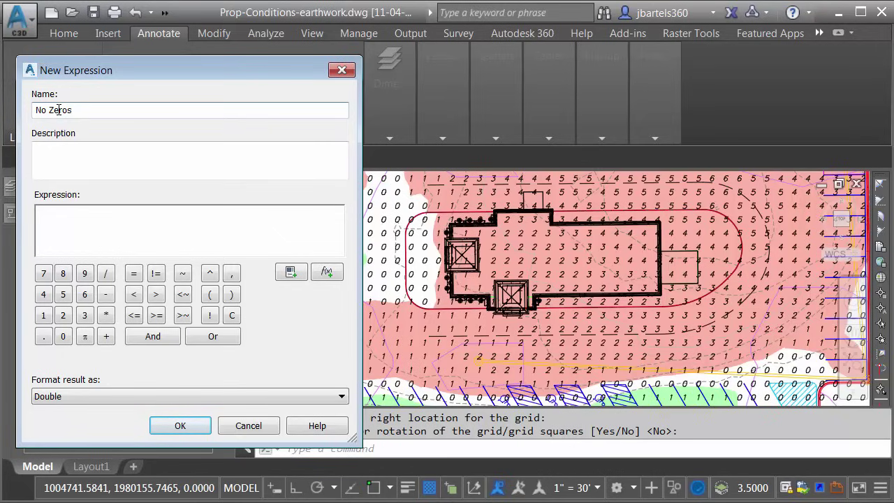
Start the formula as IF({Surface Elevation}>.5
{"action": "left_click", "coordinate": [178, 243]}
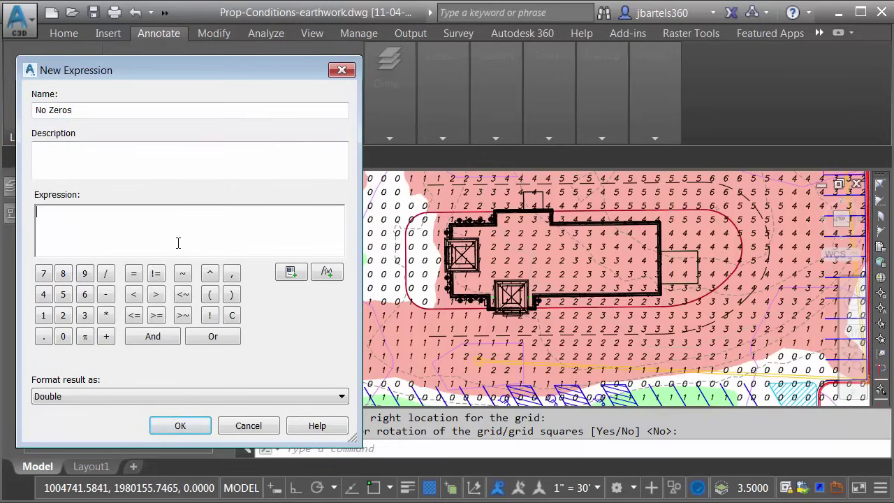
{"action": "left_click", "coordinate": [326, 272]}
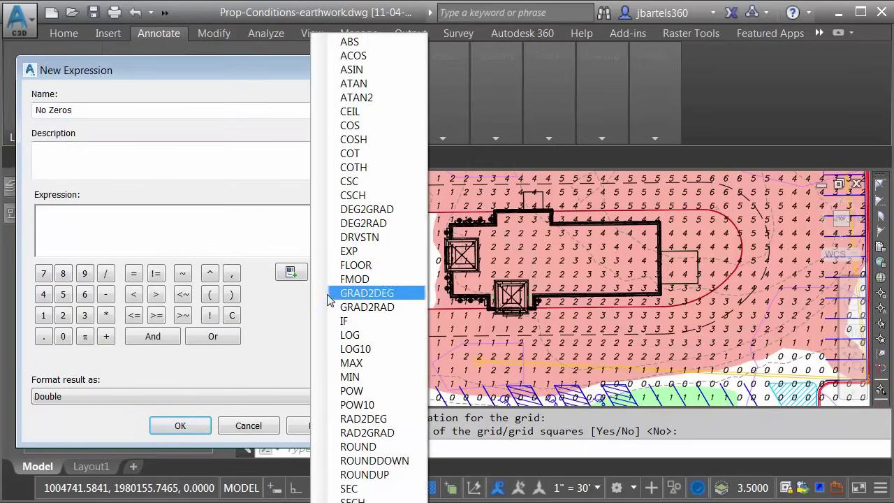
{"action": "left_click", "coordinate": [339, 320]}
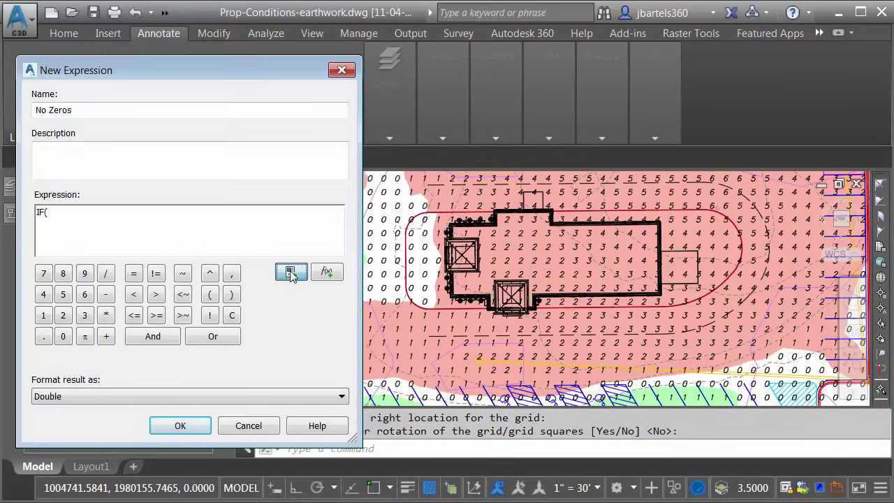
{"action": "left_click", "coordinate": [291, 272]}
{"action": "left_click", "coordinate": [310, 316]}
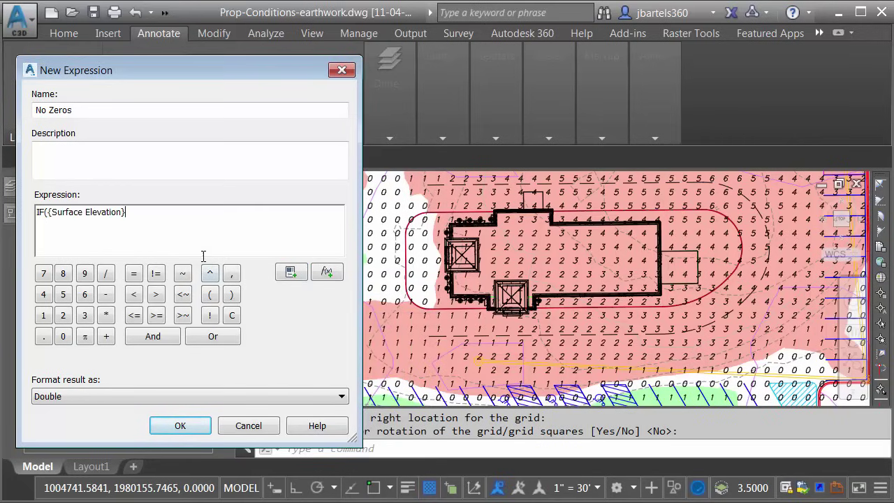
{"action": "left_click", "coordinate": [155, 294]}
{"action": "left_click", "coordinate": [44, 338]}
{"action": "left_click", "coordinate": [64, 296]}
Add the OR condition {Surface Elevation}<-.5 to the IF test
{"action": "left_click", "coordinate": [214, 337]}
{"action": "left_click", "coordinate": [291, 272]}
{"action": "left_click", "coordinate": [329, 319]}
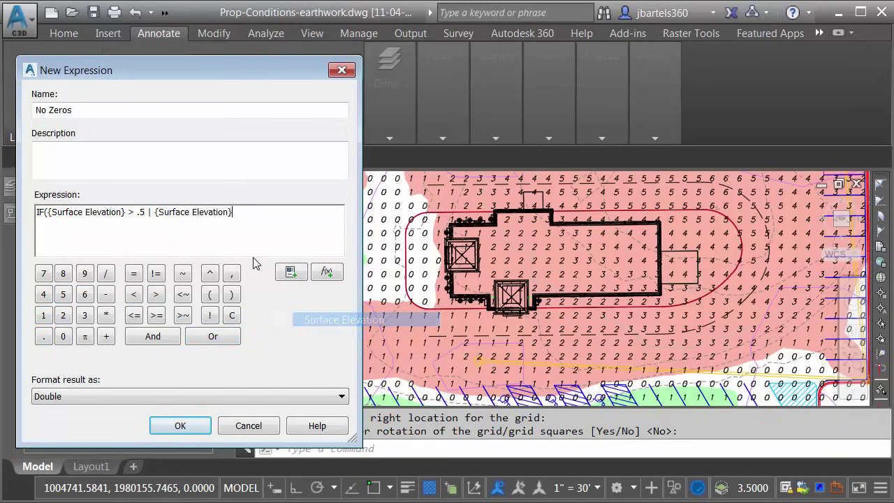
{"action": "left_click", "coordinate": [133, 294]}
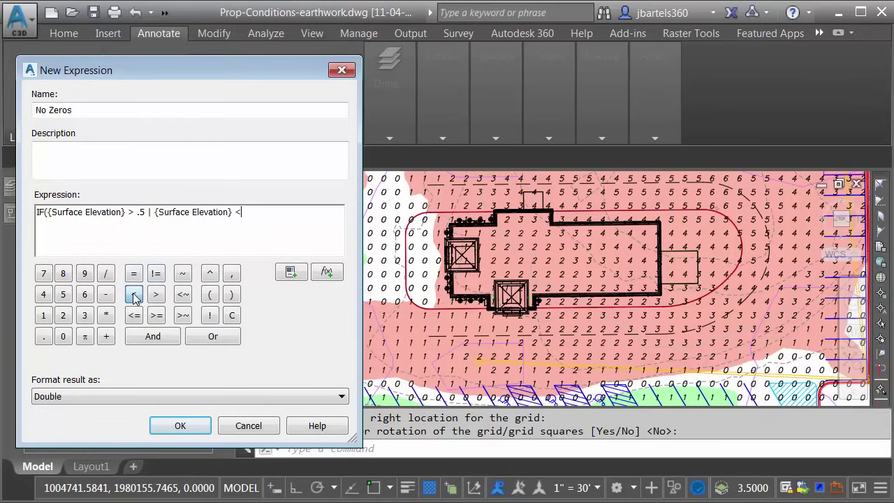
{"action": "left_click", "coordinate": [106, 294]}
{"action": "left_click", "coordinate": [43, 337]}
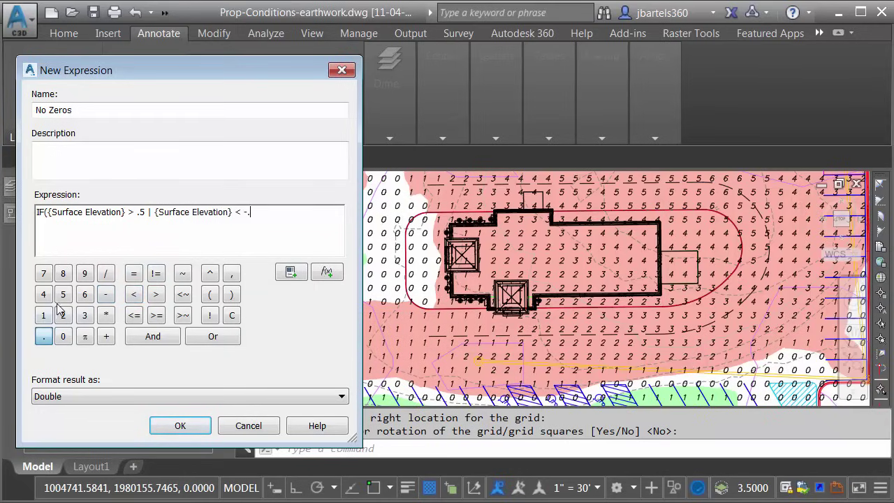
{"action": "left_click", "coordinate": [63, 294]}
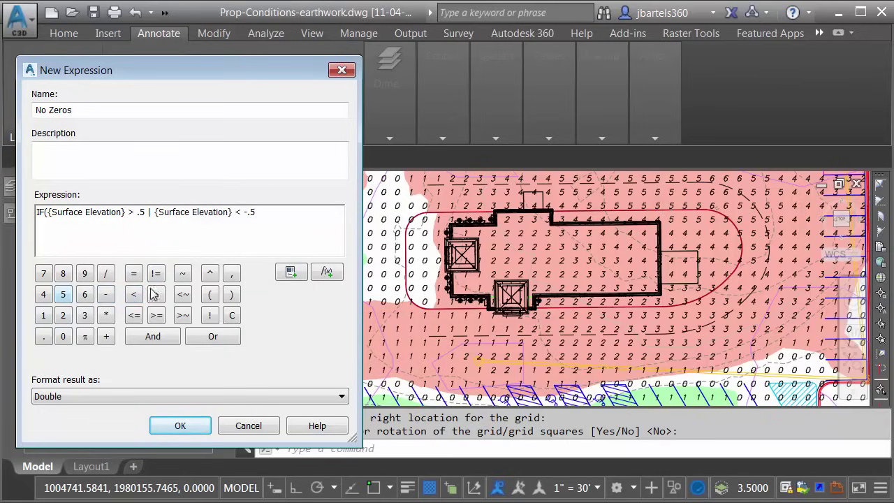
Finish the IF with .008 as the true result and 0 as false, and save it
{"action": "left_click", "coordinate": [232, 274]}
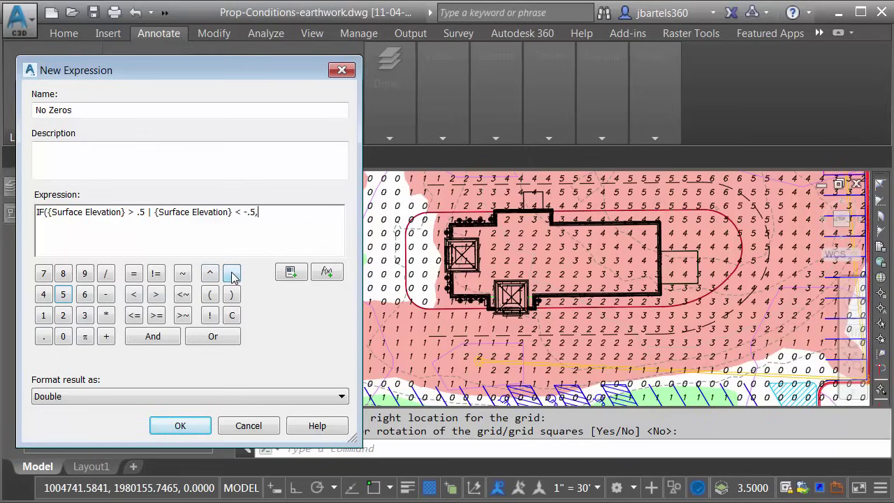
{"action": "left_click", "coordinate": [43, 337]}
{"action": "left_click", "coordinate": [63, 337]}
{"action": "left_click", "coordinate": [63, 337]}
{"action": "left_click", "coordinate": [63, 274]}
{"action": "left_click", "coordinate": [232, 274]}
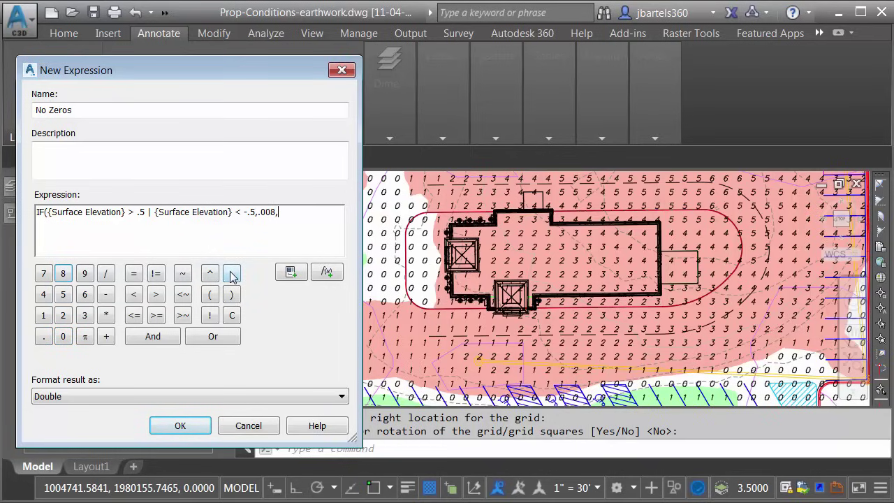
{"action": "left_click", "coordinate": [63, 337]}
{"action": "left_click", "coordinate": [233, 297]}
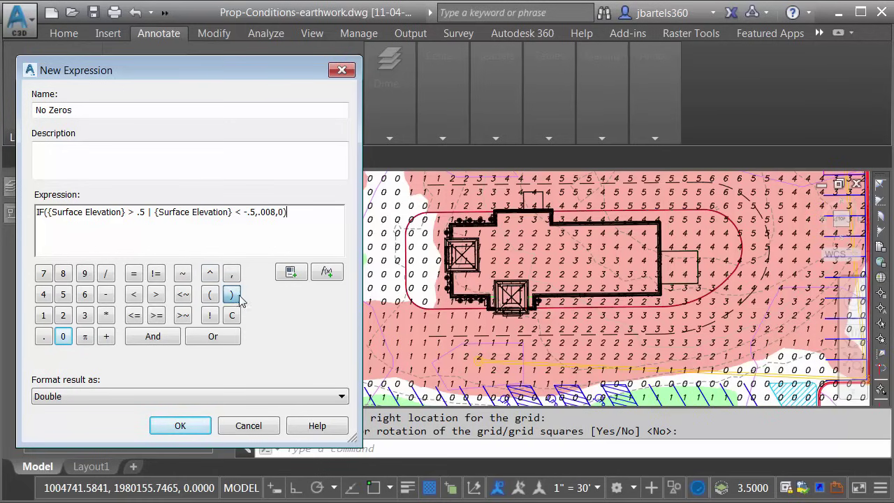
{"action": "left_click", "coordinate": [181, 426]}
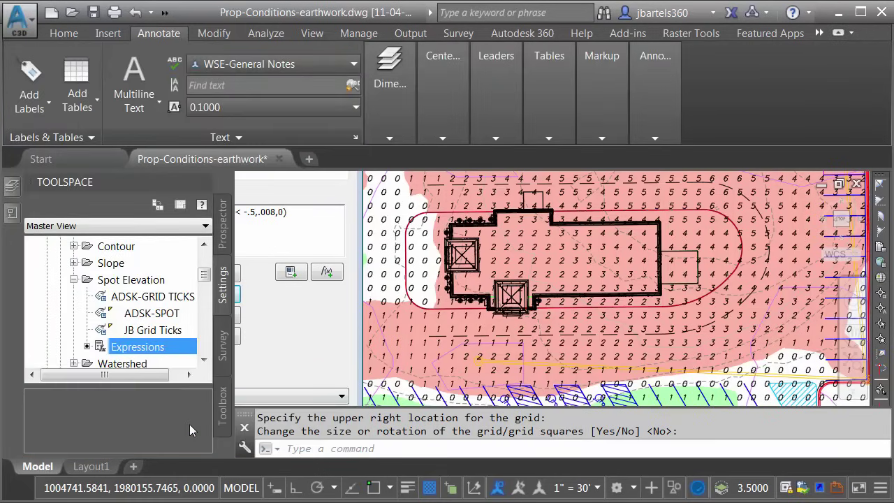
Set the JB Grid Ticks style's Layout text height to the No Zeros expression
{"action": "right_click", "coordinate": [146, 334]}
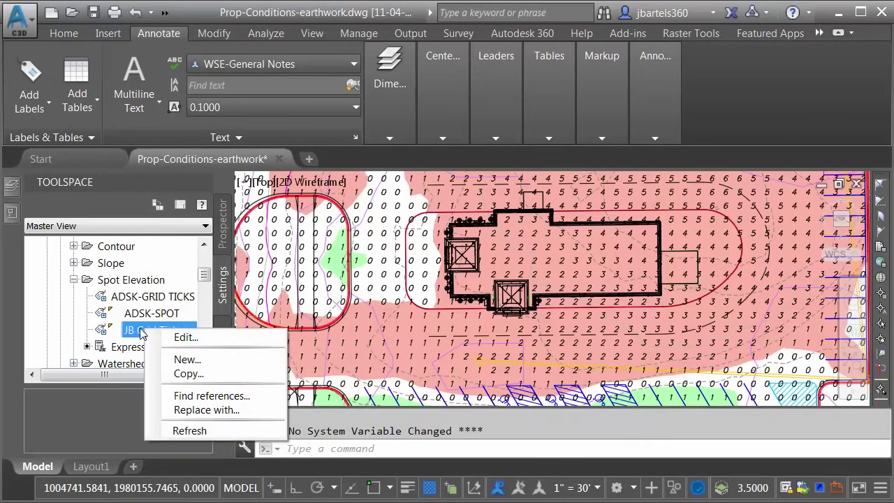
{"action": "left_click", "coordinate": [175, 339]}
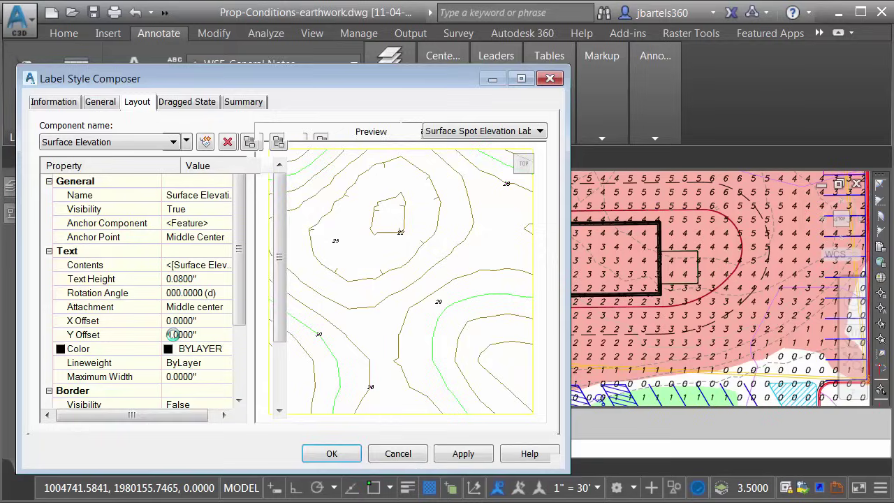
{"action": "left_click", "coordinate": [193, 279]}
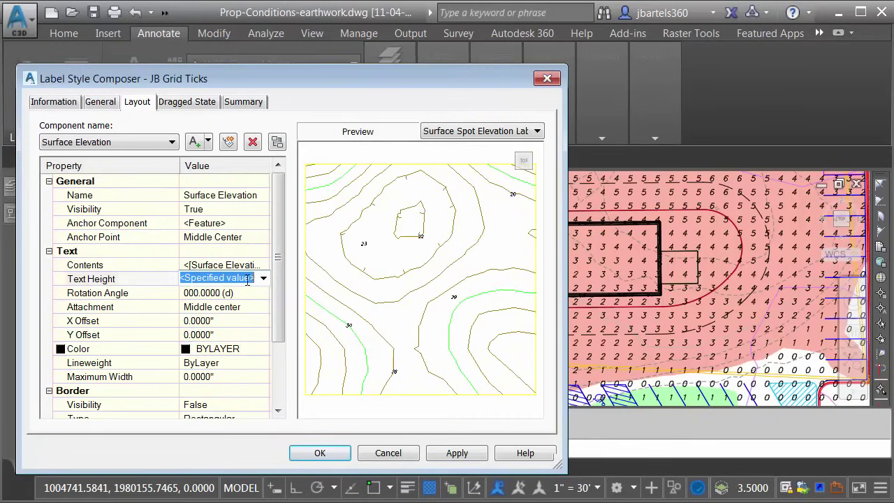
{"action": "left_click", "coordinate": [263, 279]}
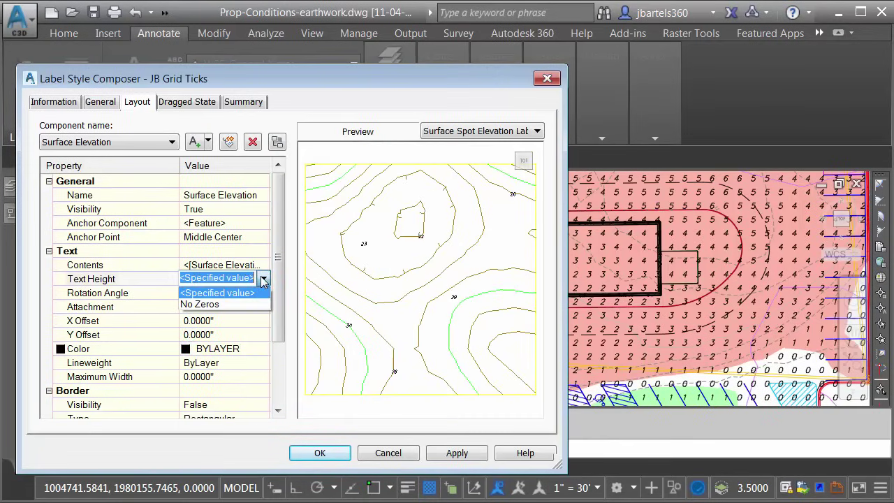
{"action": "left_click", "coordinate": [223, 304]}
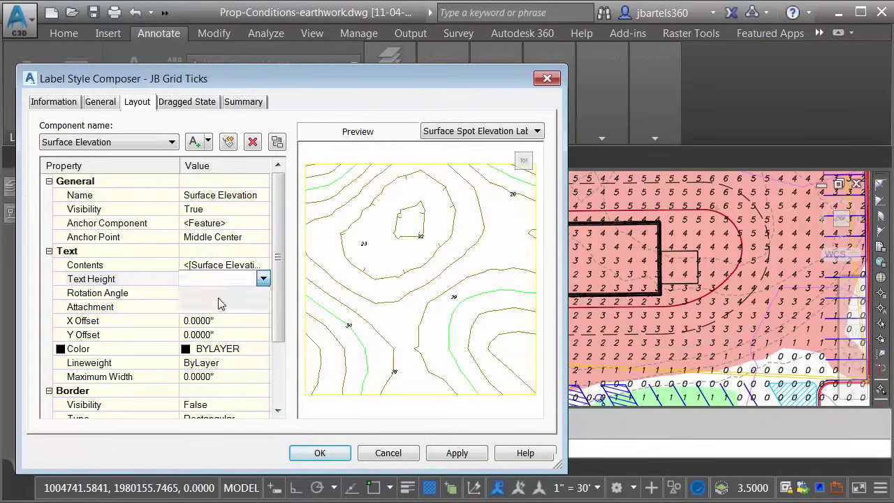
{"action": "left_click", "coordinate": [315, 452]}
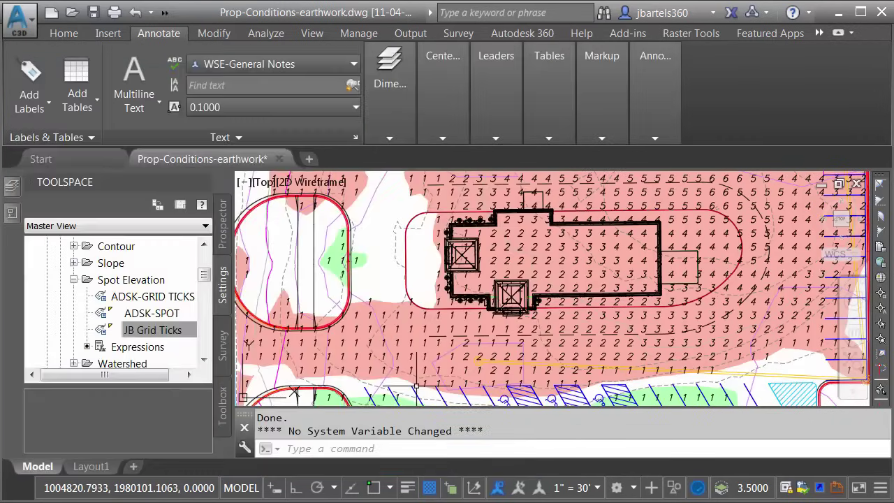
{"action": "scroll", "coordinate": [428, 322], "scroll_direction": "down", "scroll_amount": 4}
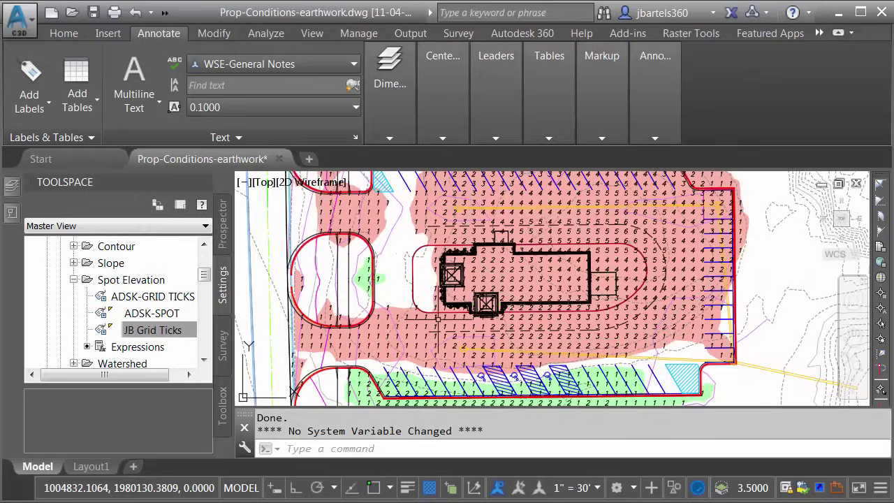